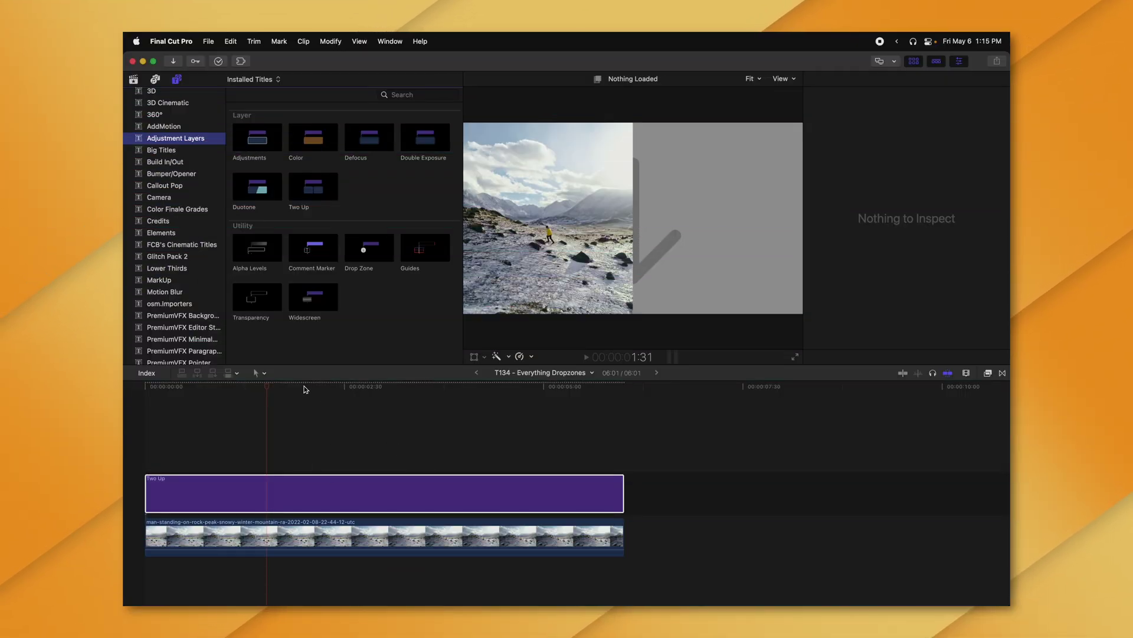
# Step: Select the Two Up adjustment layer clip above the mountain clip to load its Inspector settings
pyautogui.click(319, 502)
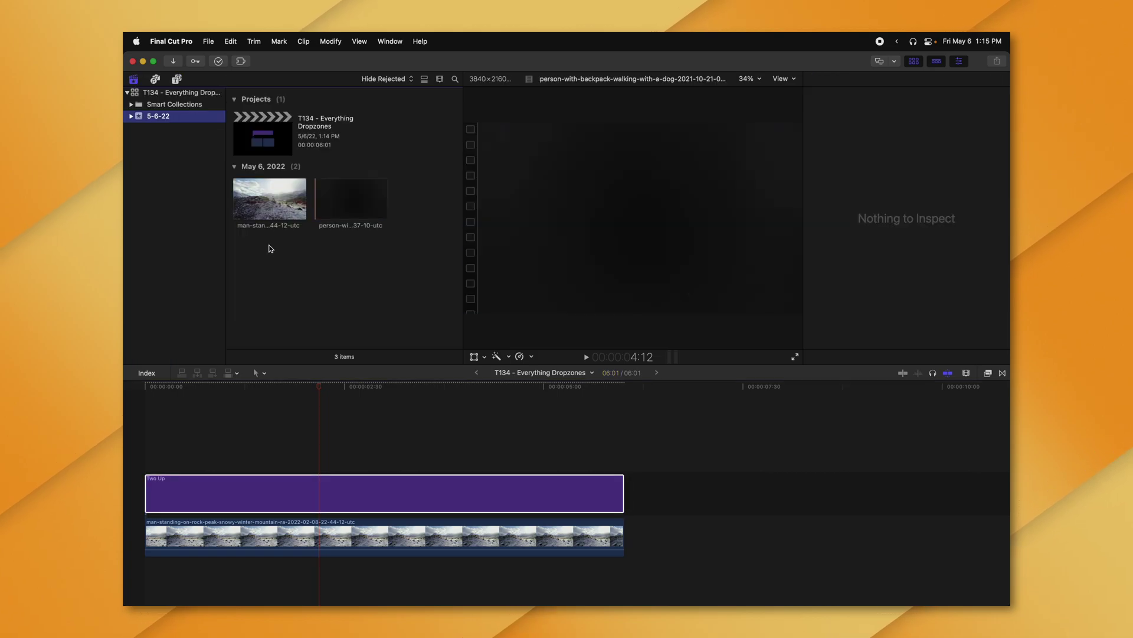
# Step: Load the person-with-backpack browser clip into Two Up's Drop Zone well and apply it
pyautogui.click(331, 386)
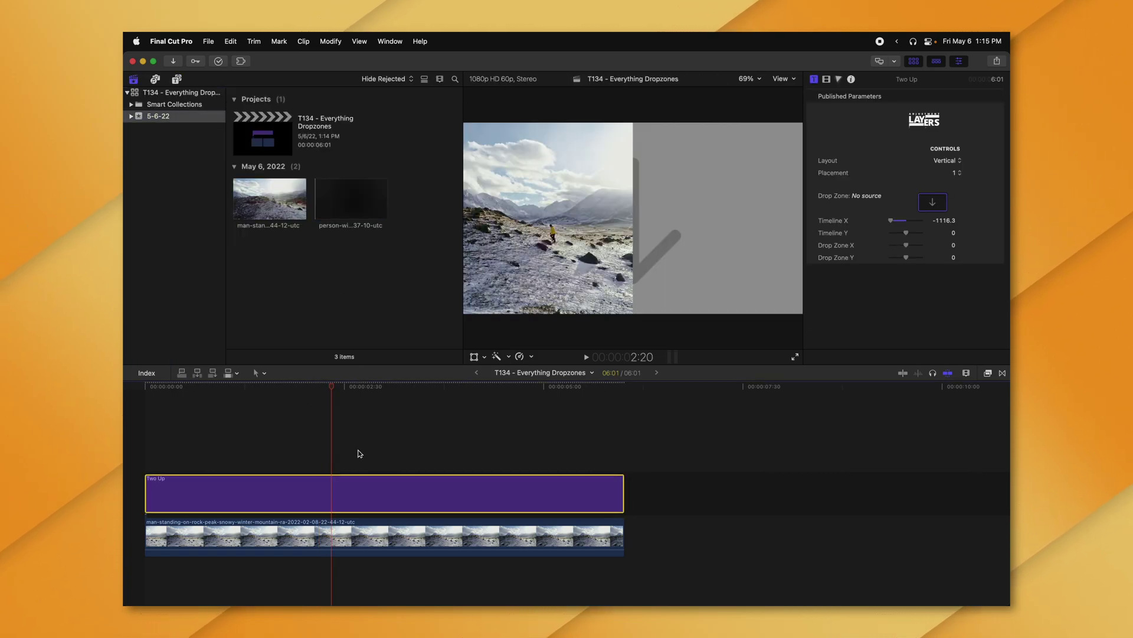
pyautogui.click(336, 193)
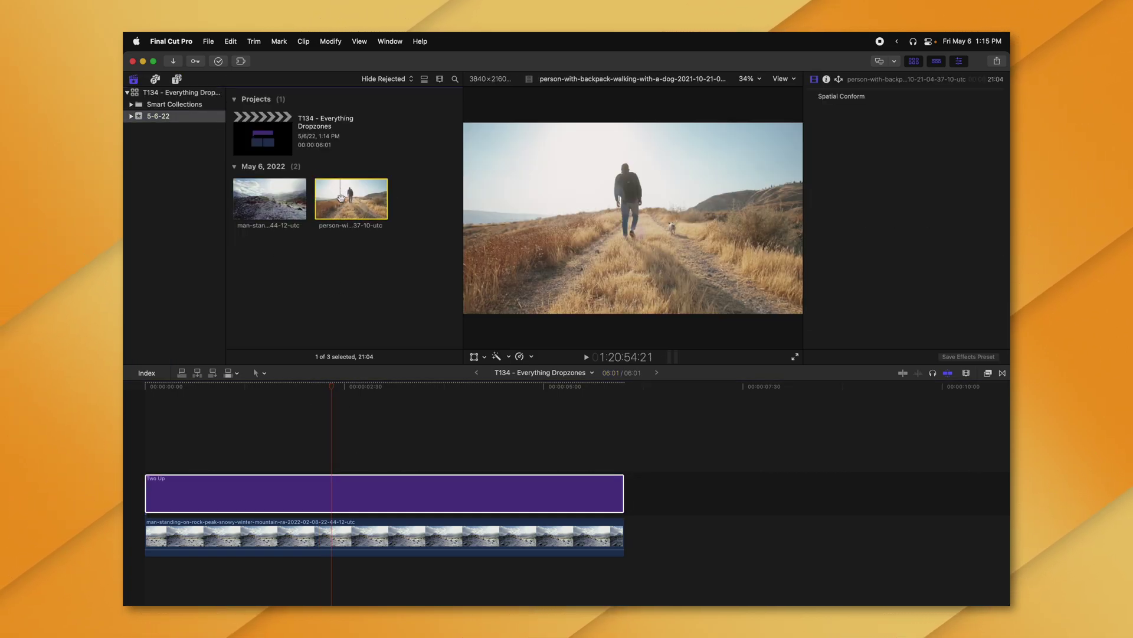
pyautogui.click(373, 498)
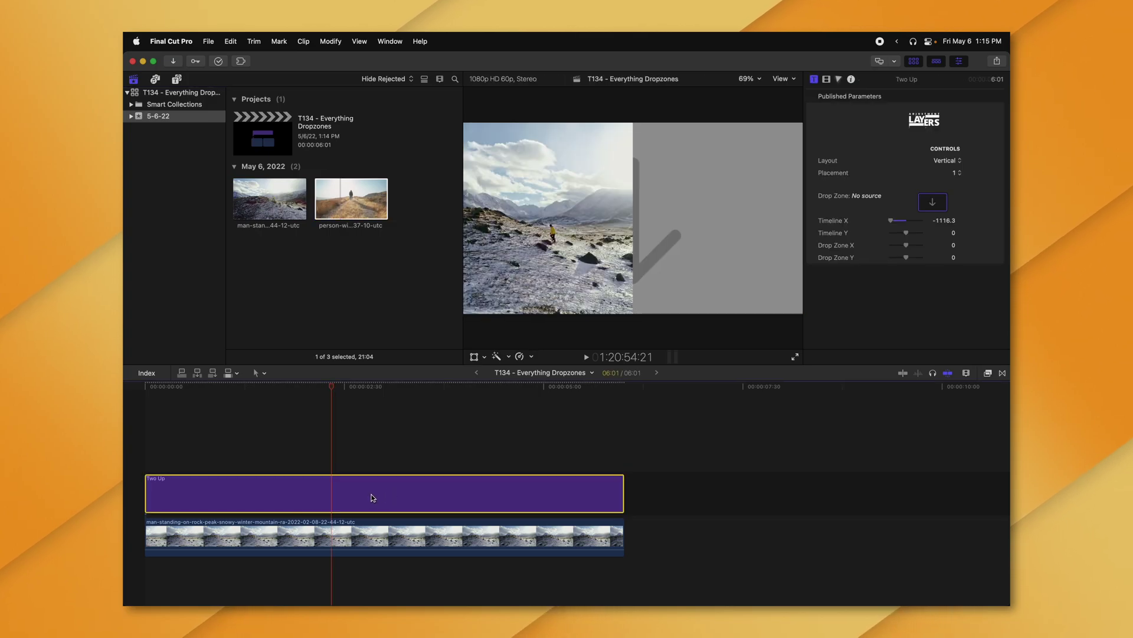
pyautogui.click(373, 496)
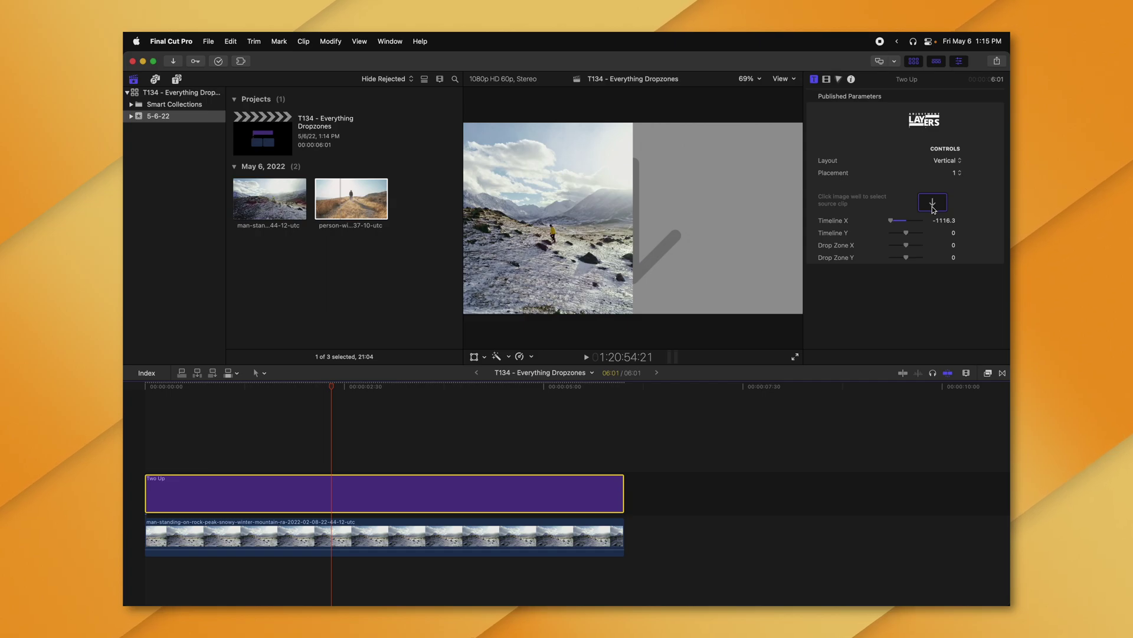
pyautogui.click(934, 207)
pyautogui.click(346, 204)
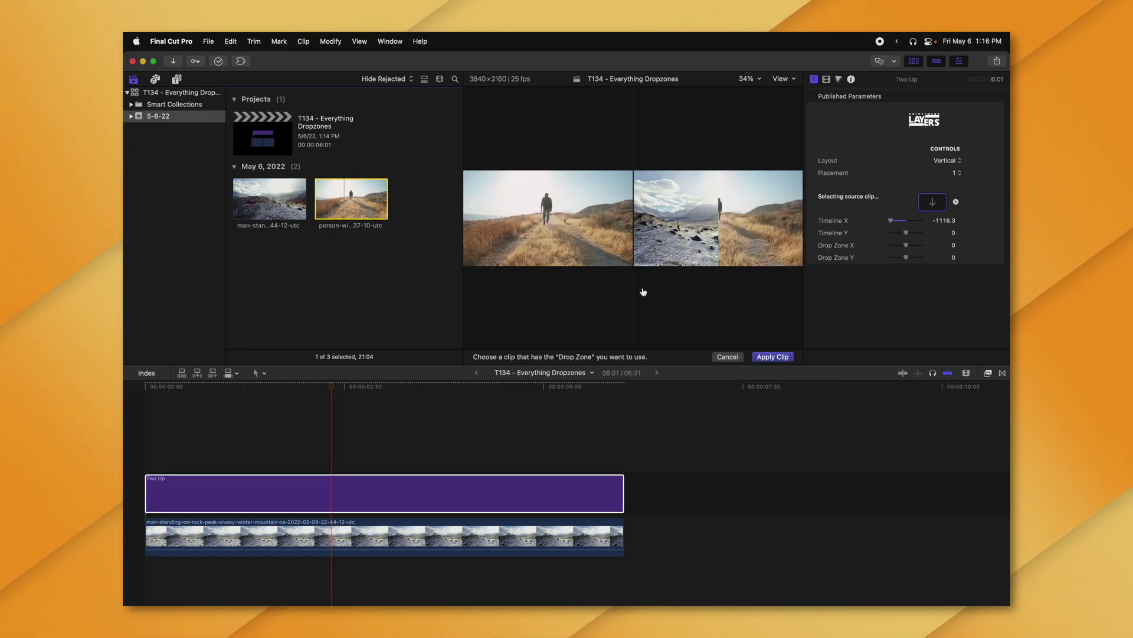
pyautogui.click(773, 357)
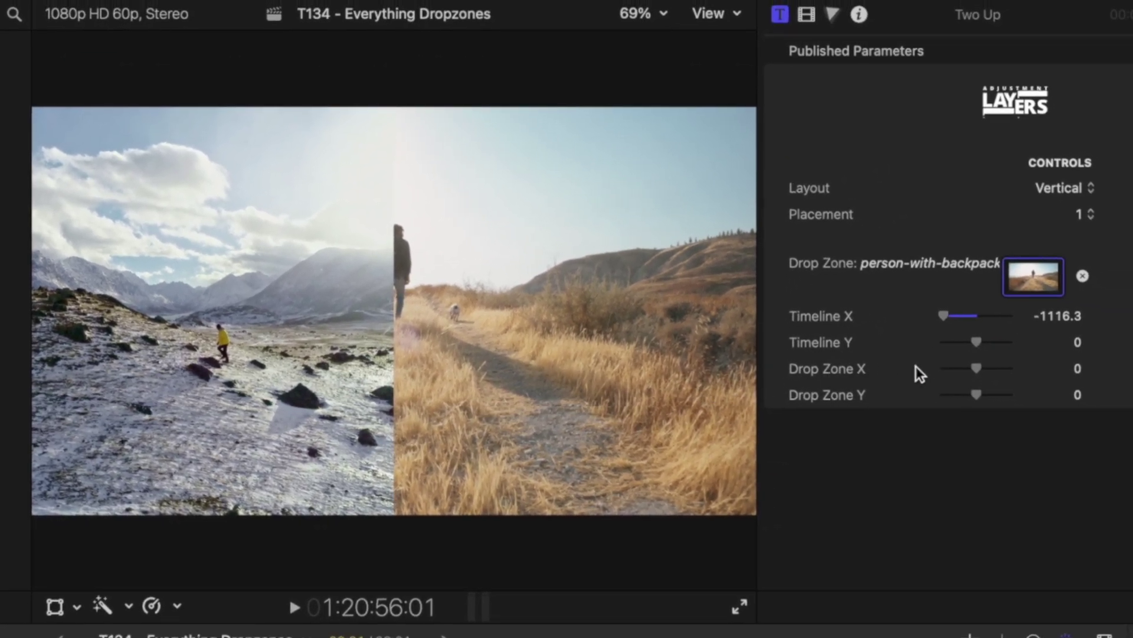
# Step: Slide the drop zone footage sideways with the X slider, then reset the horizontal offset to 0
pyautogui.moveTo(961, 368); pyautogui.dragTo(1005, 368)
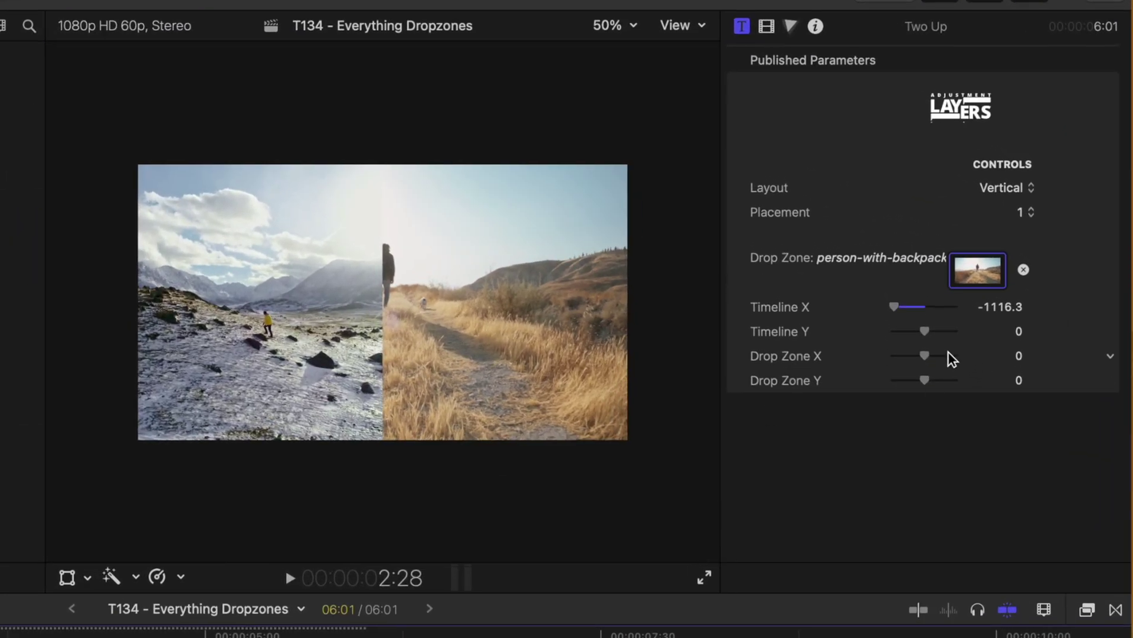
pyautogui.moveTo(952, 356); pyautogui.dragTo(924, 362)
pyautogui.click(552, 360)
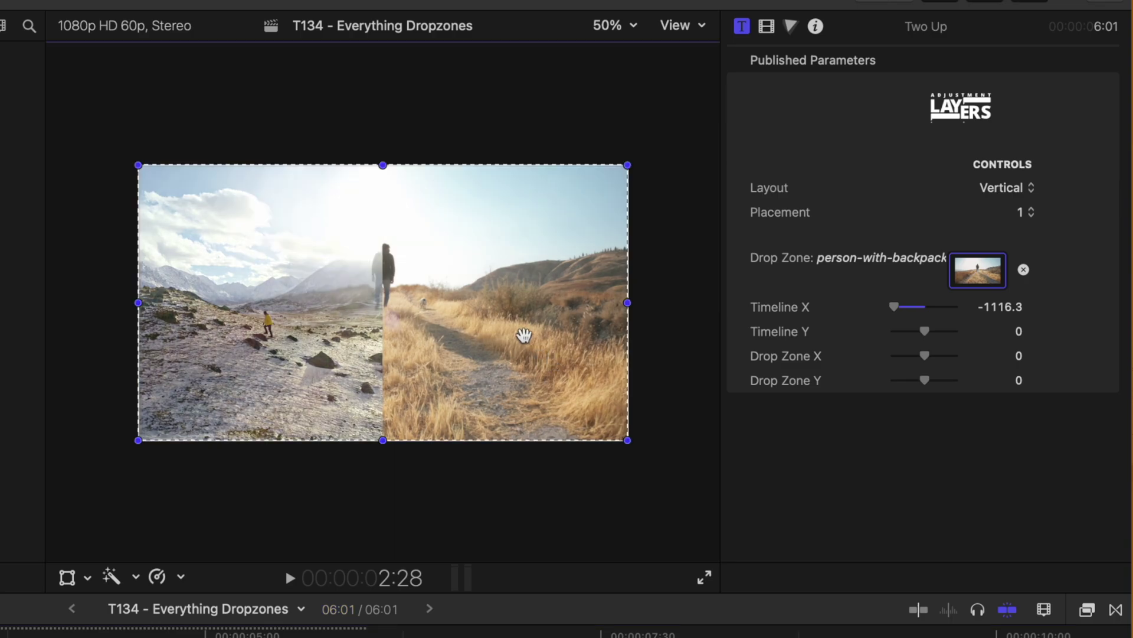
# Step: Move the hiker right, scale it to about 143%, and shift it down-right in the viewer
pyautogui.moveTo(499, 349); pyautogui.dragTo(584, 369)
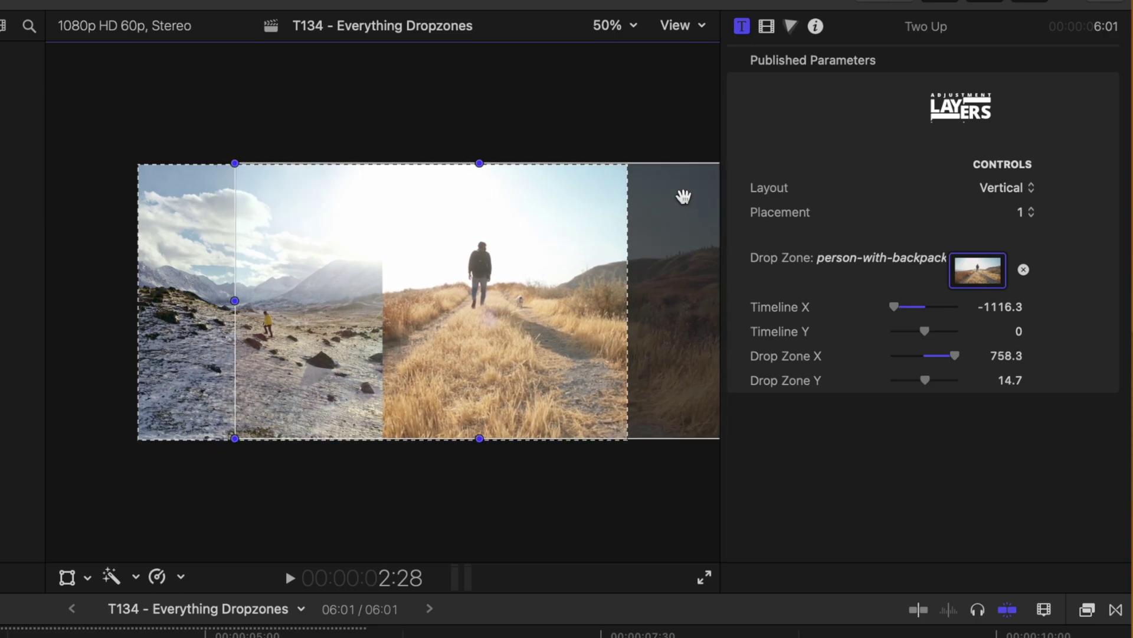
pyautogui.moveTo(235, 438); pyautogui.dragTo(180, 499)
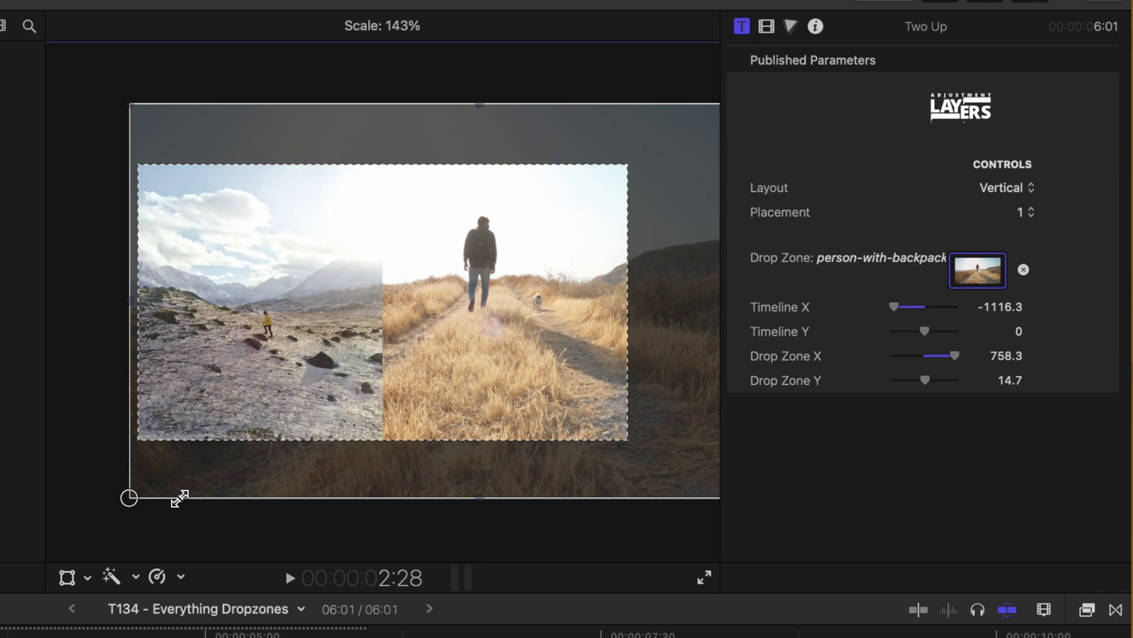
pyautogui.moveTo(410, 431); pyautogui.dragTo(432, 463)
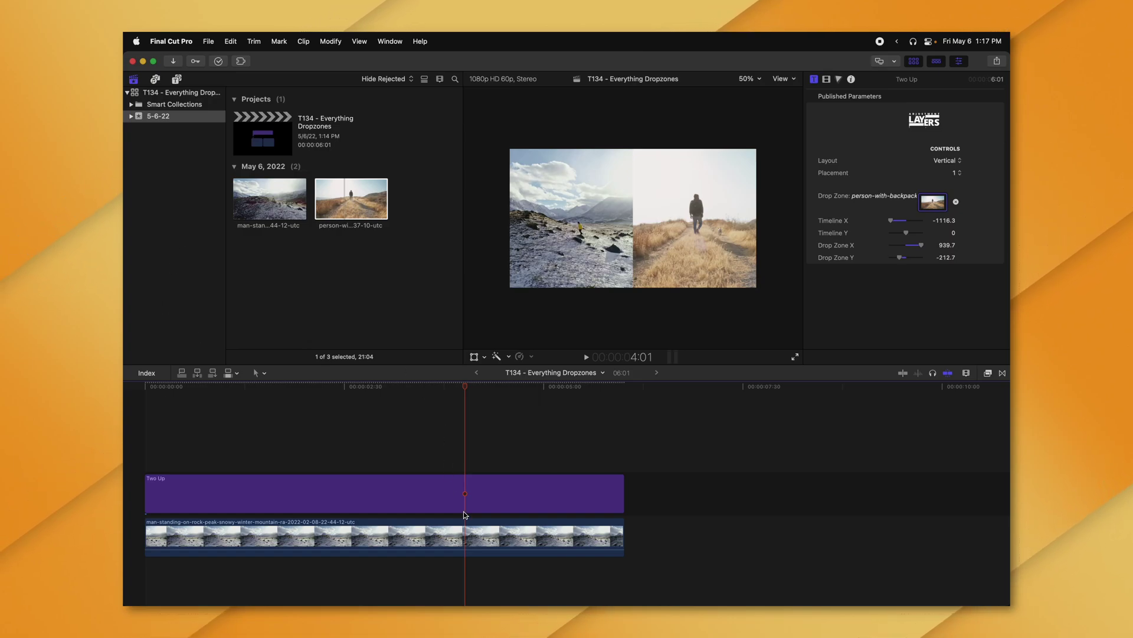
# Step: Place the person-with-backpack clip on the timeline right after the Two Up clip
pyautogui.click(956, 203)
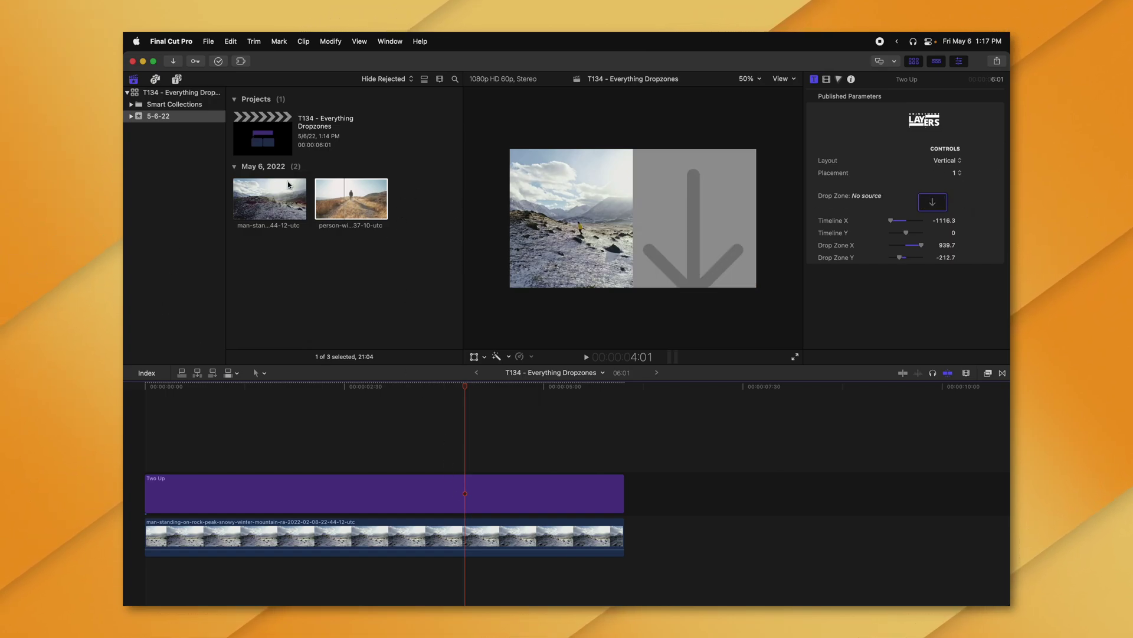
pyautogui.moveTo(351, 200); pyautogui.dragTo(639, 474)
pyautogui.hscroll(4, 590, 473)
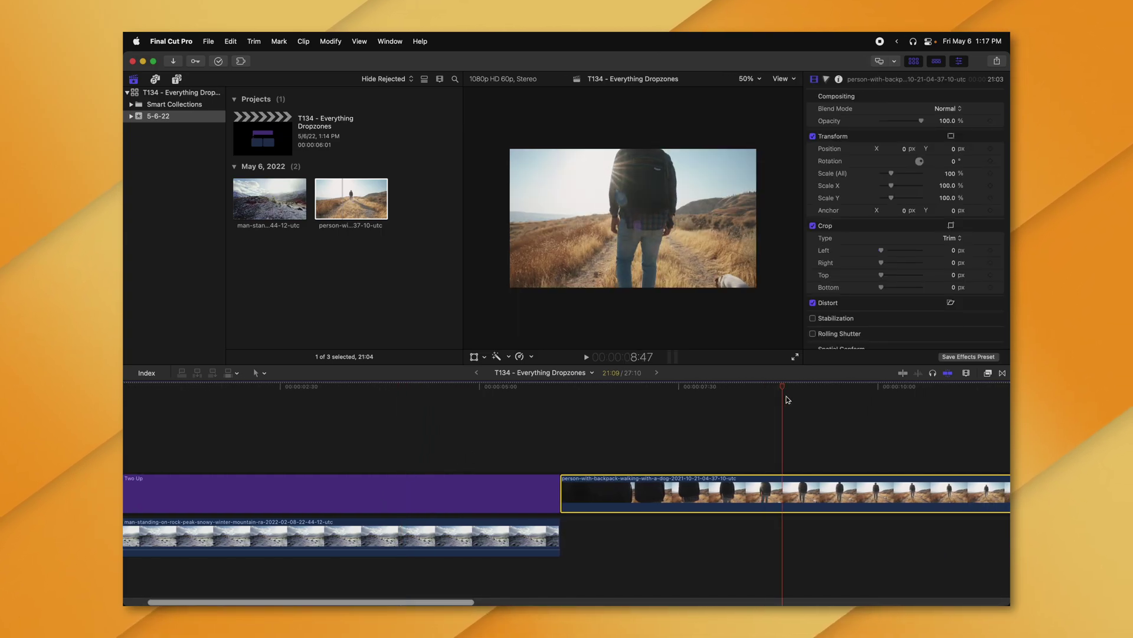
# Step: Set the timeline backpack clip as Two Up's drop zone source and scrub to preview
pyautogui.click(380, 493)
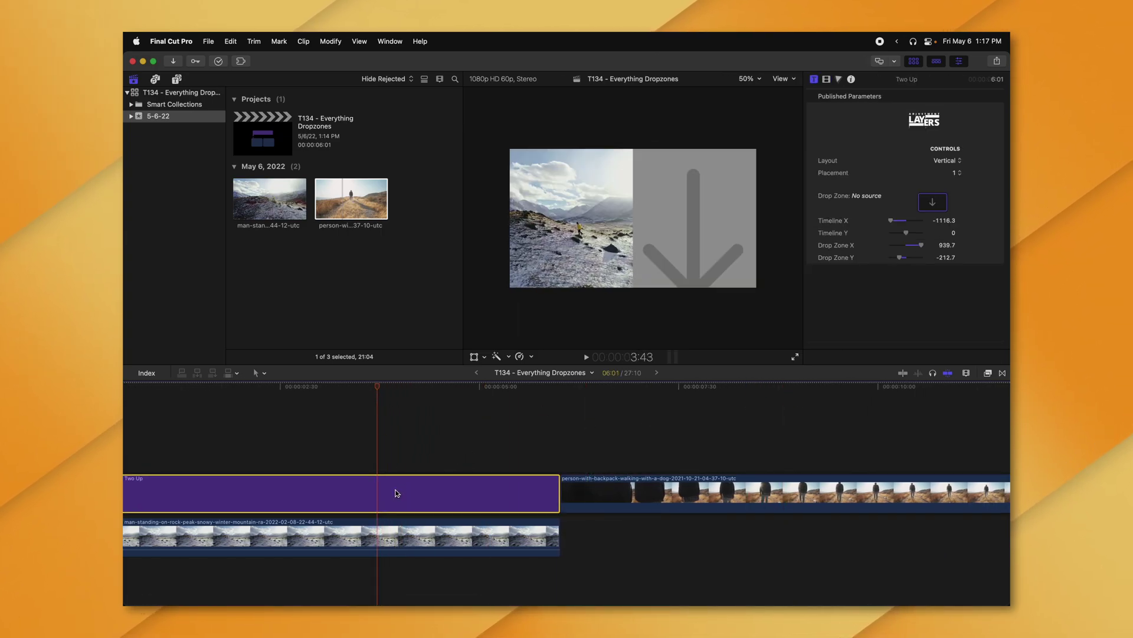
pyautogui.click(932, 202)
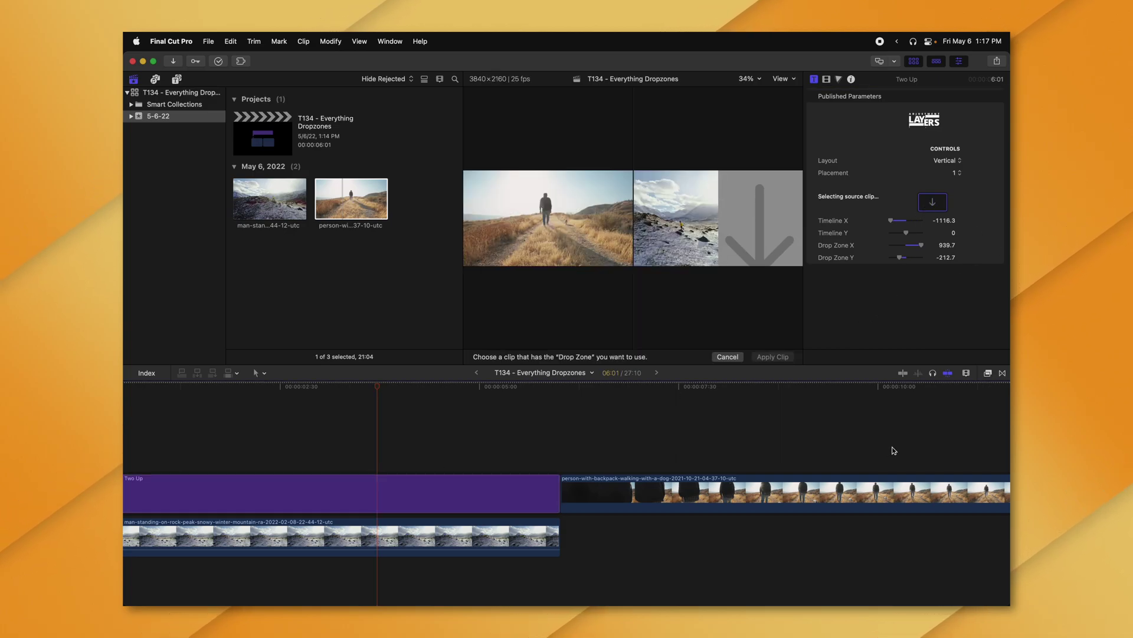
pyautogui.click(841, 495)
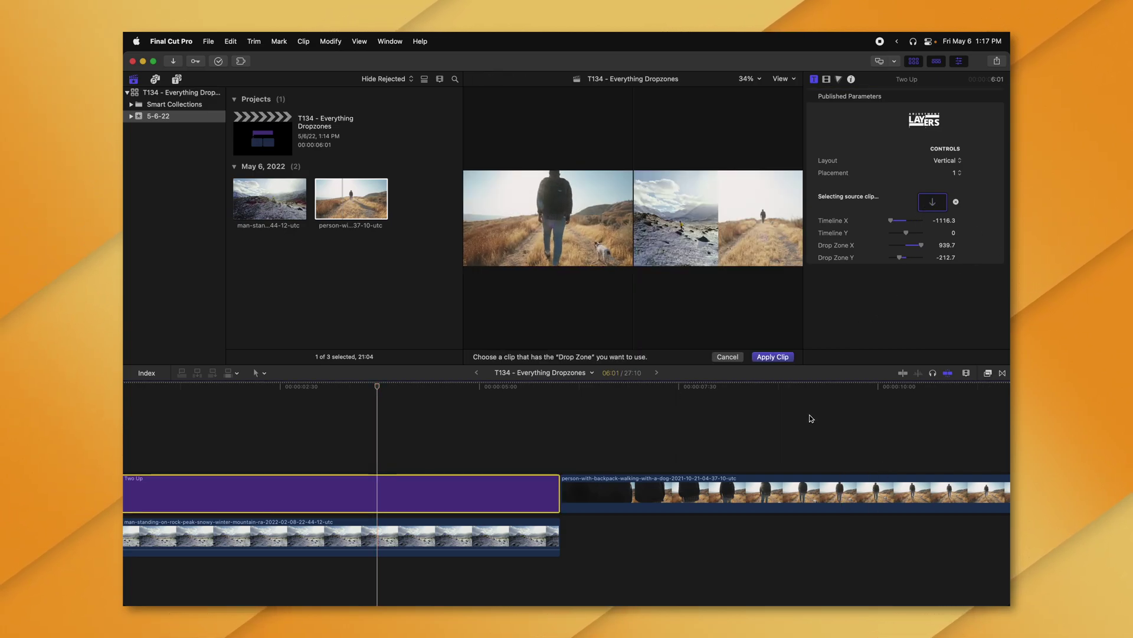
pyautogui.click(773, 357)
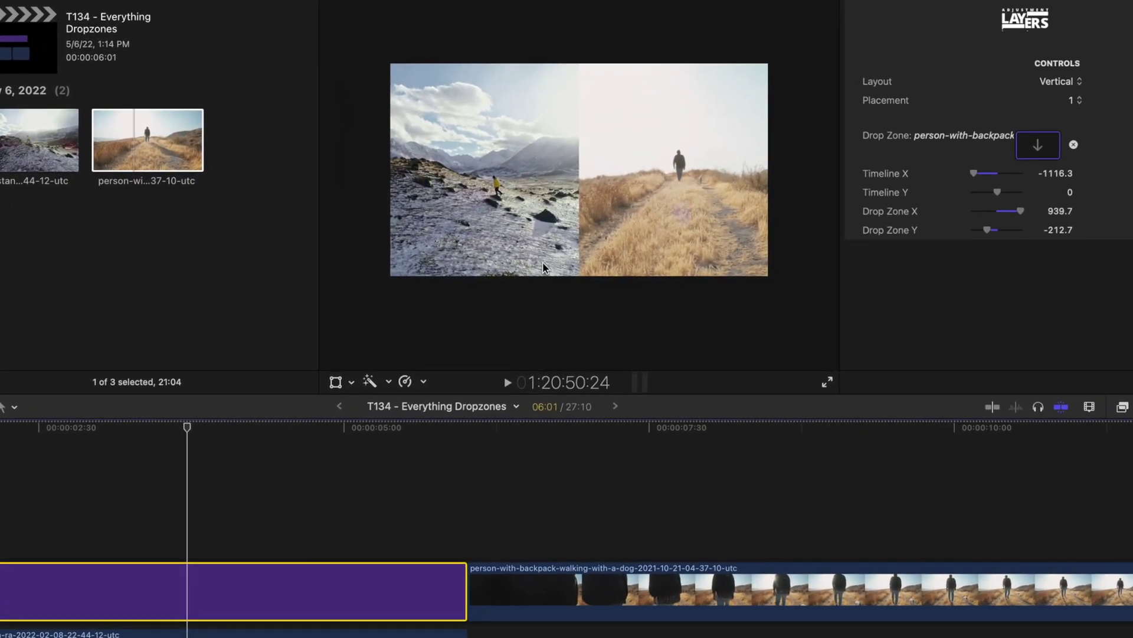
pyautogui.moveTo(186, 430); pyautogui.dragTo(80, 398)
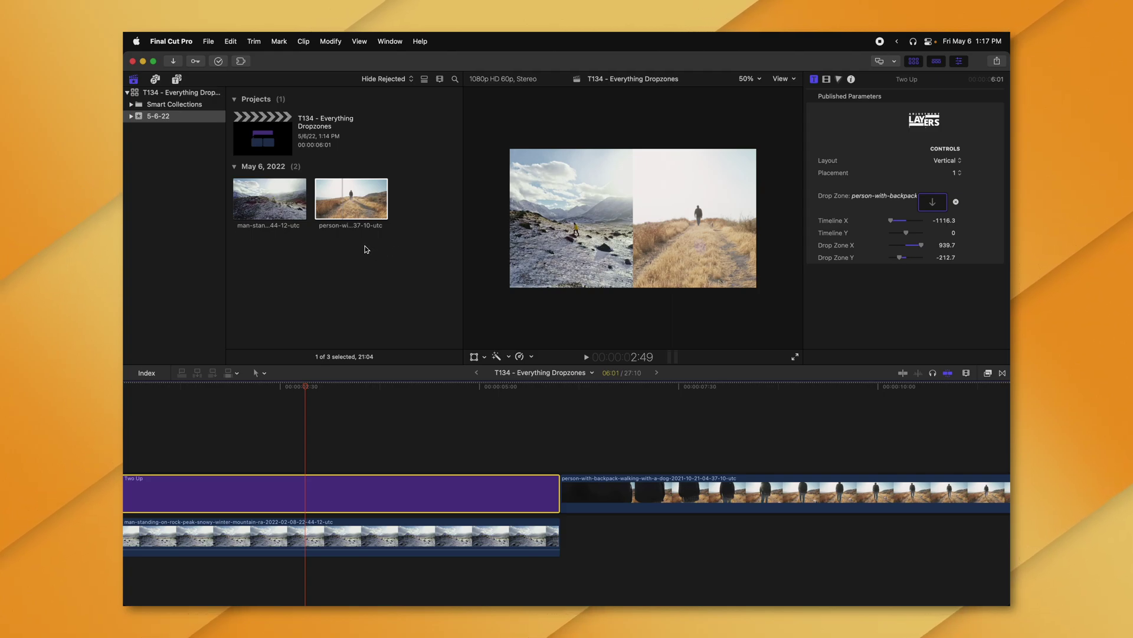
# Step: Convert the backpack timeline clip into compound clip 'T134 - Everything Dropzones Clip'
pyautogui.click(673, 503)
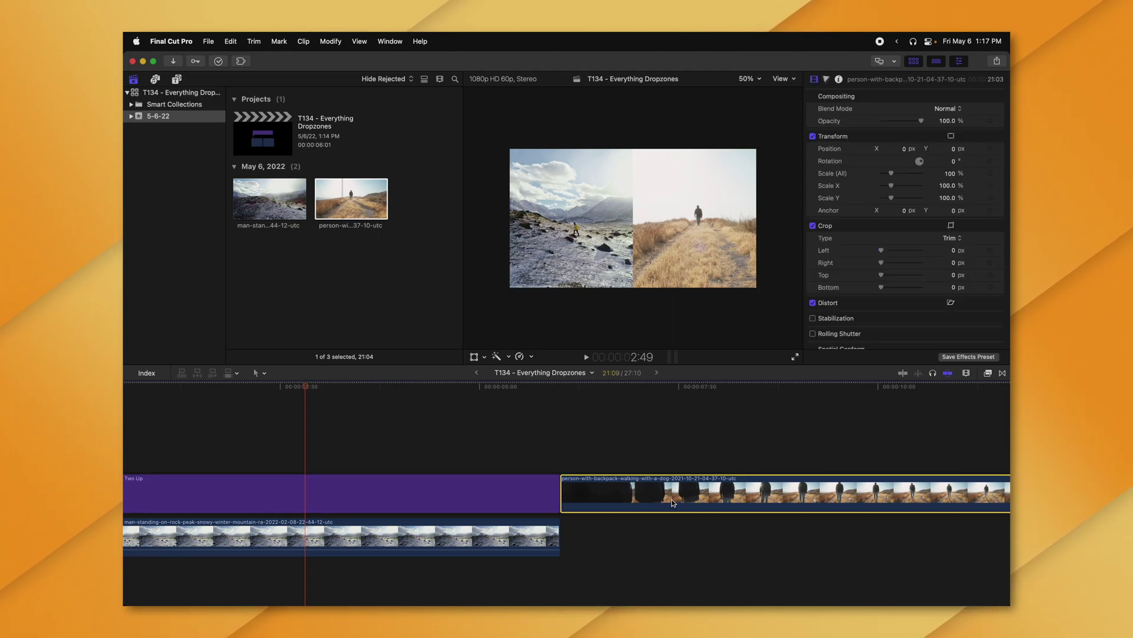
pyautogui.rightClick(673, 501)
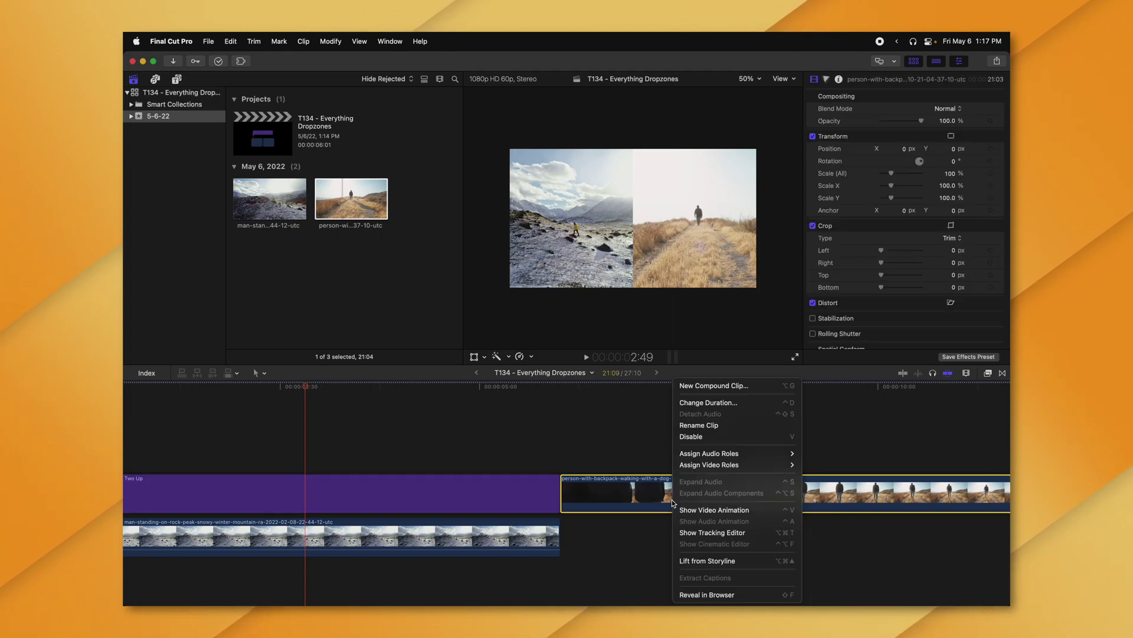
pyautogui.click(724, 388)
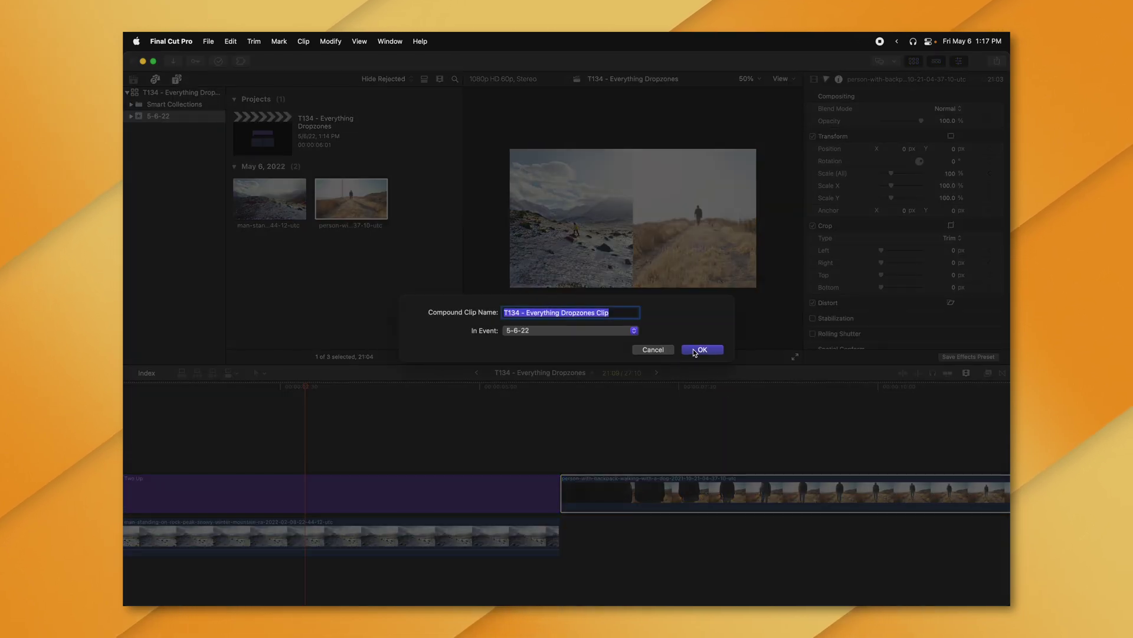
pyautogui.click(693, 349)
# Step: Apply the compound clip as Two Up's drop zone source and play back the result
pyautogui.click(932, 202)
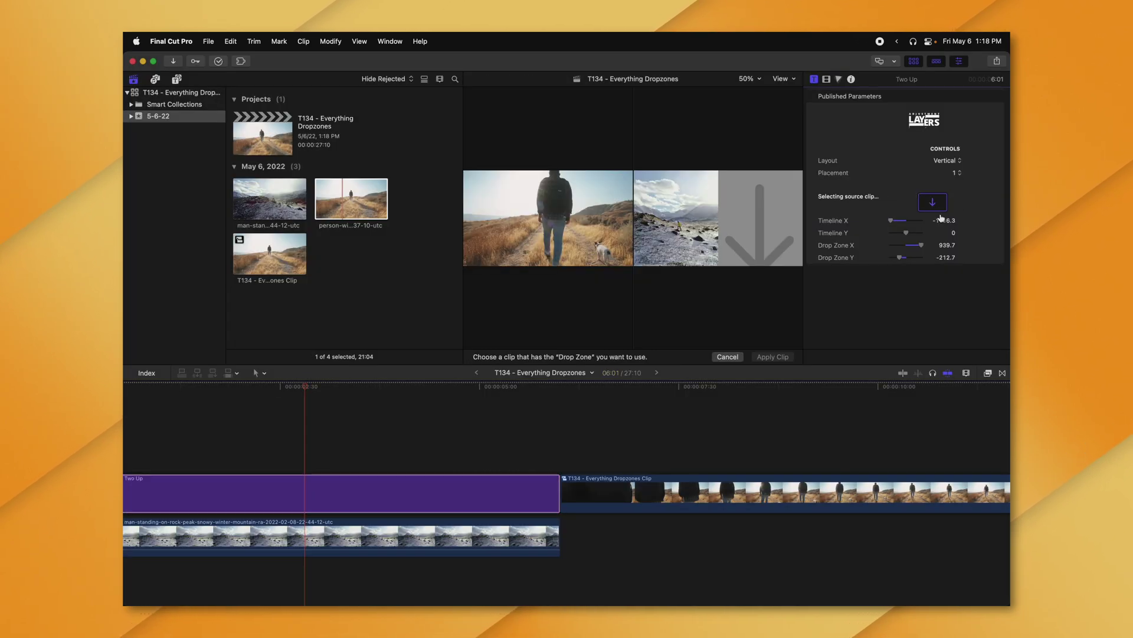
pyautogui.click(755, 493)
pyautogui.click(773, 357)
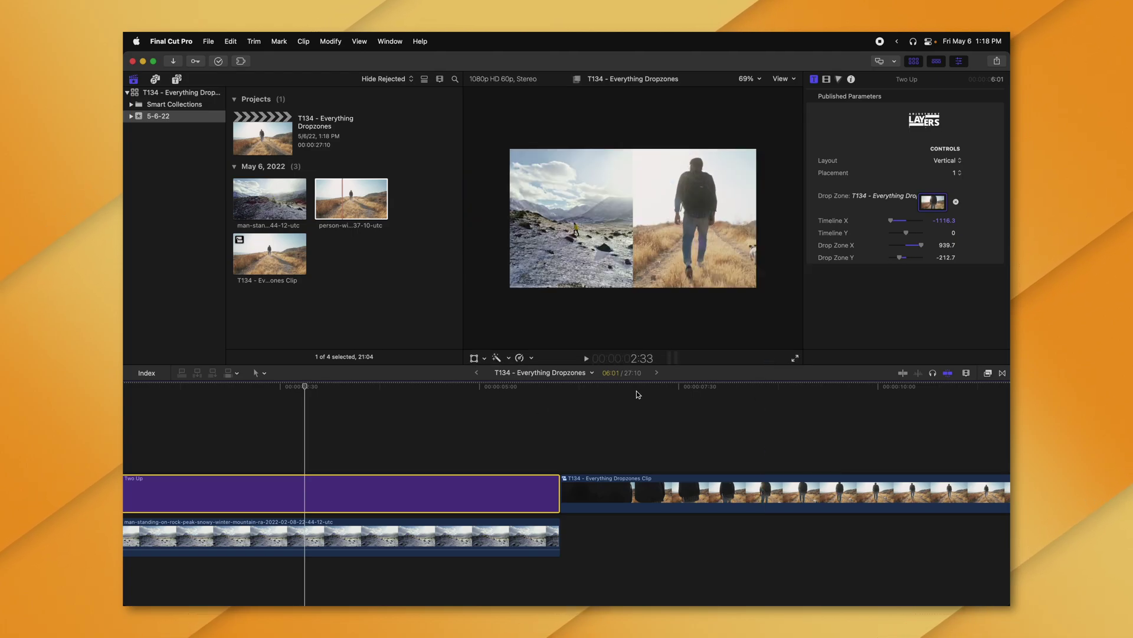
pyautogui.click(252, 387)
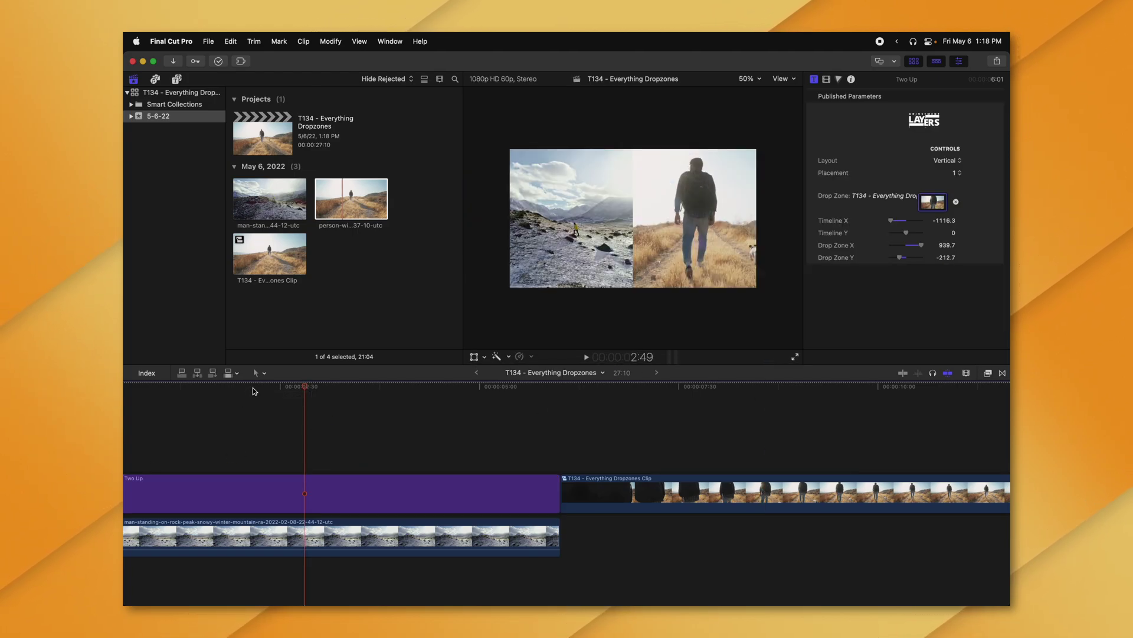
pyautogui.press('space')
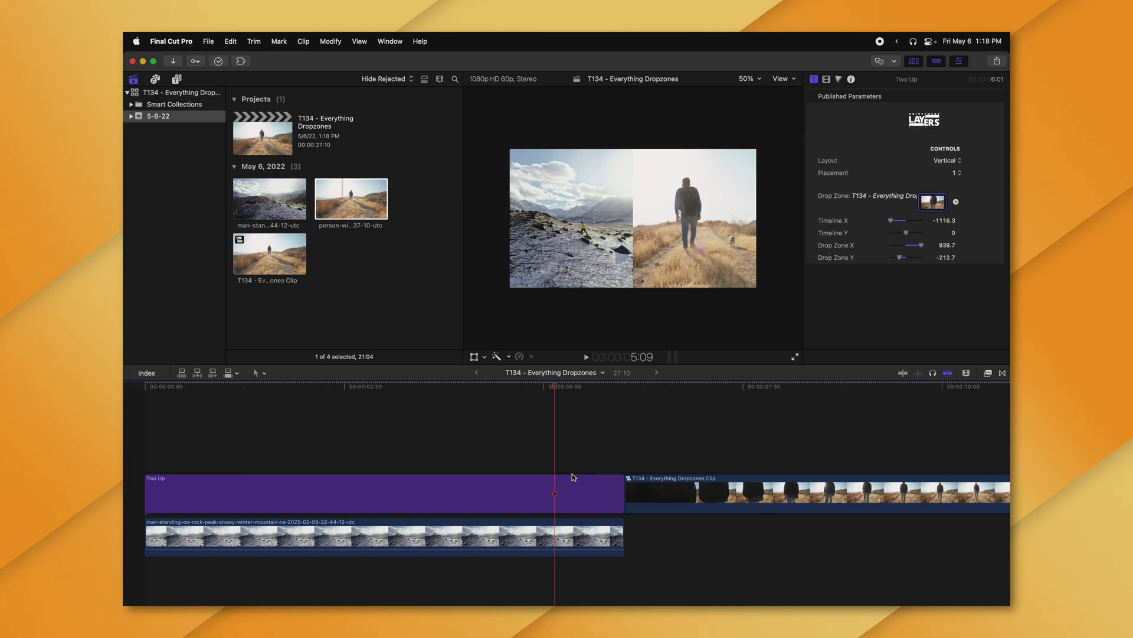
# Step: With the playhead near 3:25, apply the compound clip to Two Up's drop zone
pyautogui.click(632, 490)
pyautogui.moveTo(564, 388); pyautogui.dragTo(418, 386)
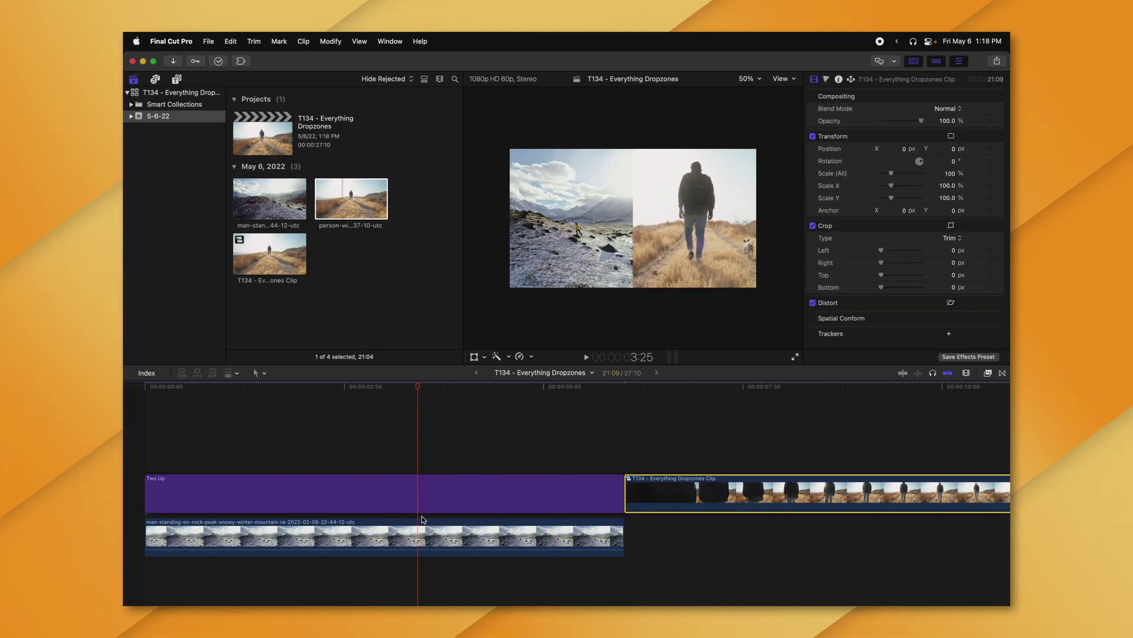
pyautogui.click(418, 493)
pyautogui.click(957, 201)
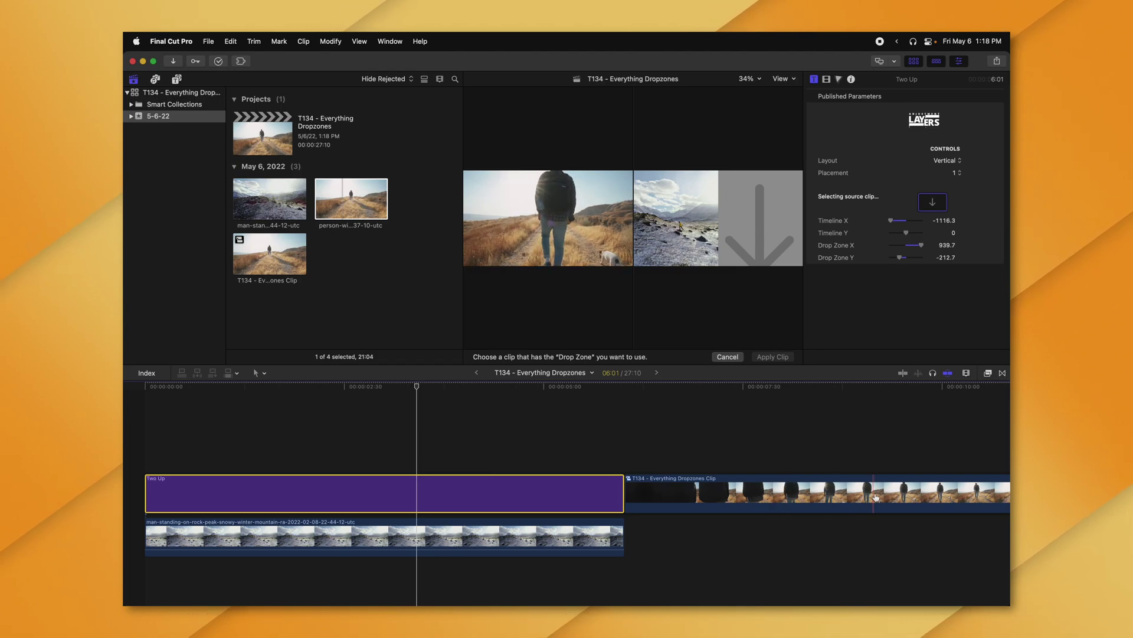
pyautogui.hscroll(3, 878, 492)
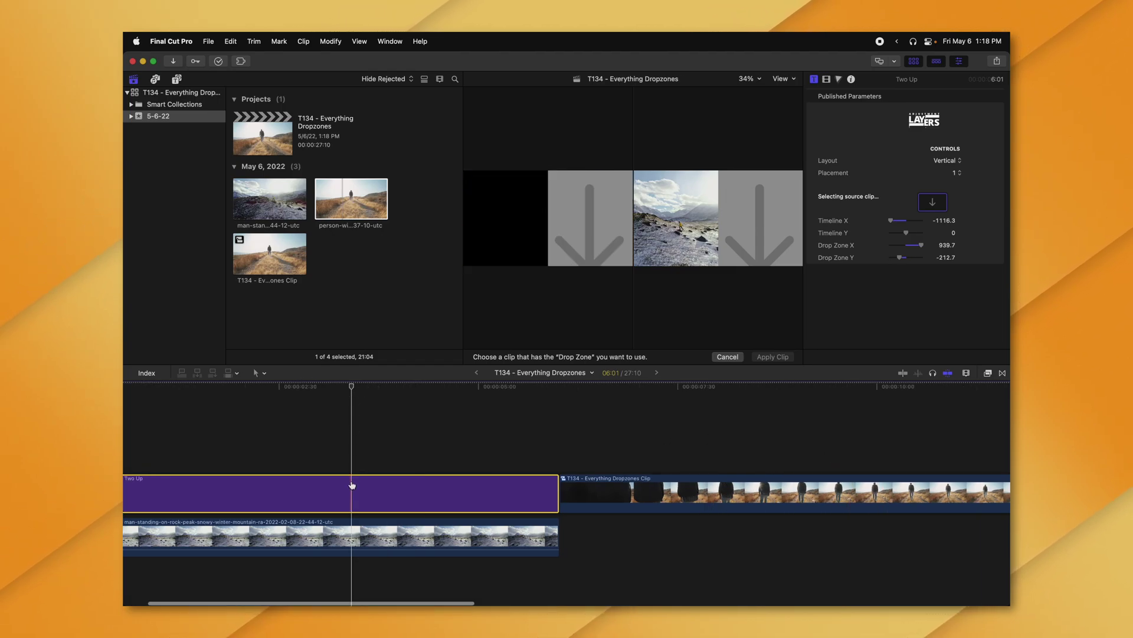
pyautogui.click(903, 490)
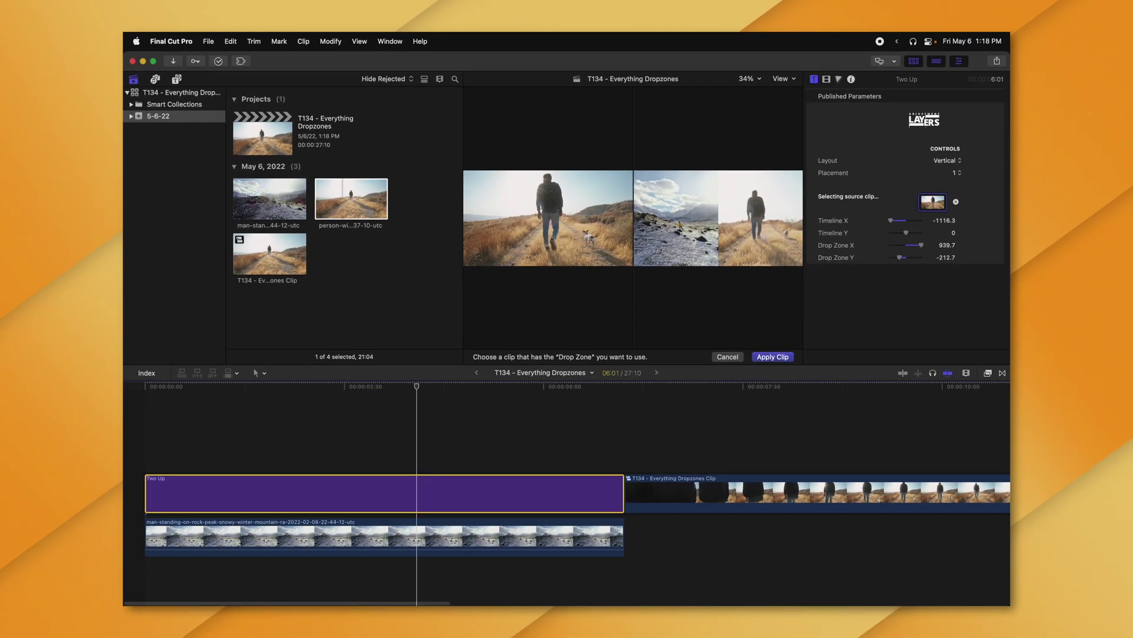
pyautogui.click(768, 357)
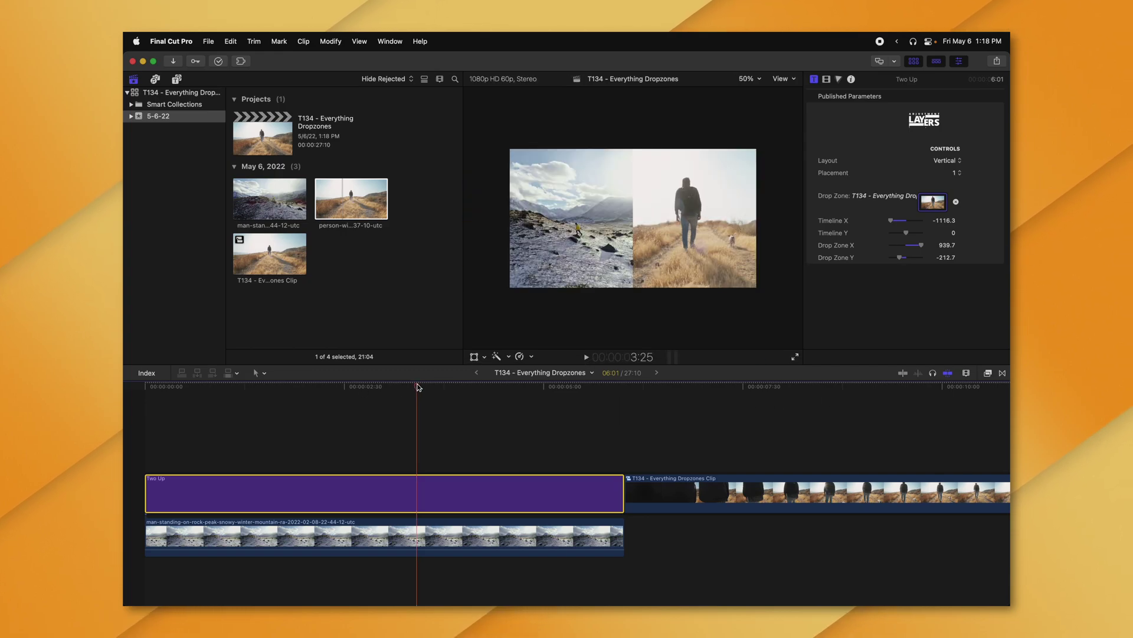
pyautogui.moveTo(417, 386); pyautogui.dragTo(124, 403)
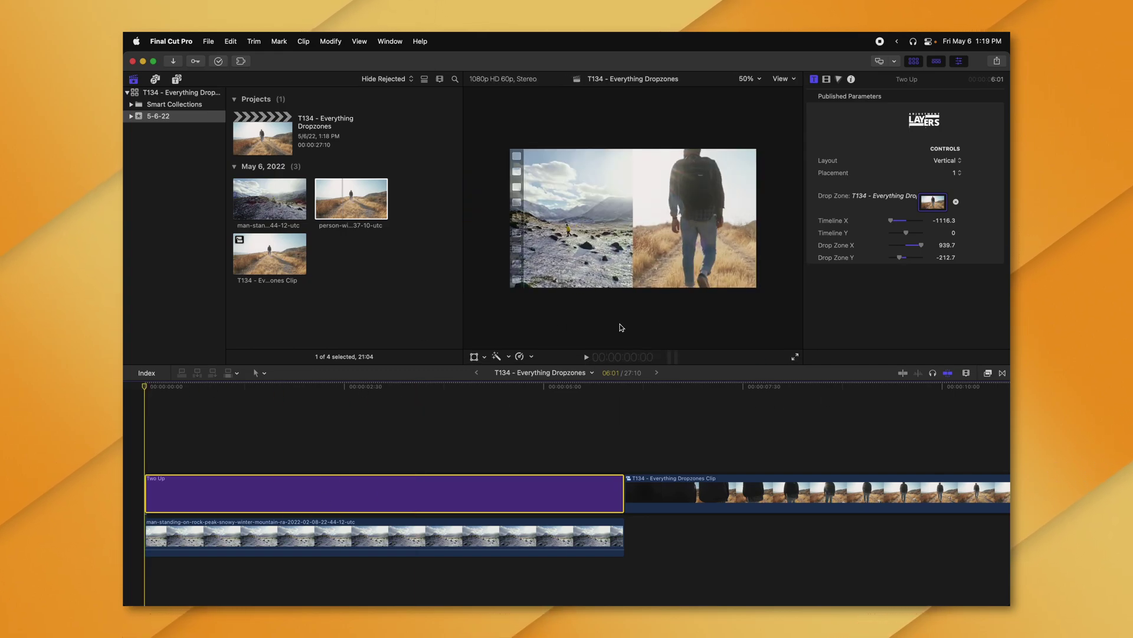
# Step: Reassign Two Up's drop zone to the T134 Everything Dropzones clip and apply it
pyautogui.click(856, 496)
pyautogui.click(602, 493)
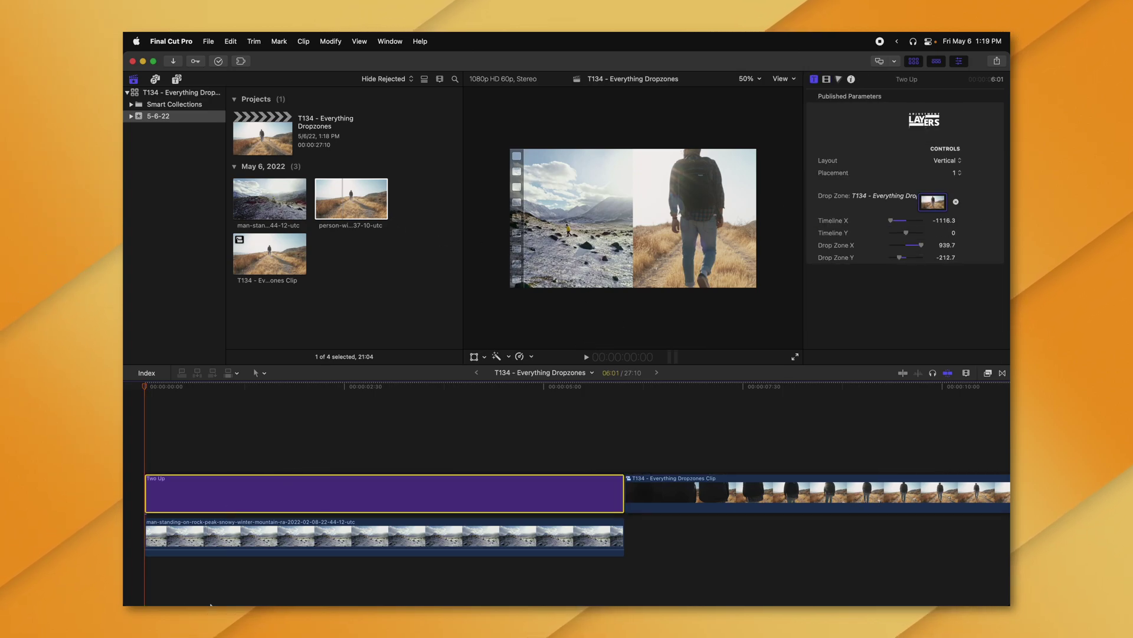
pyautogui.click(955, 204)
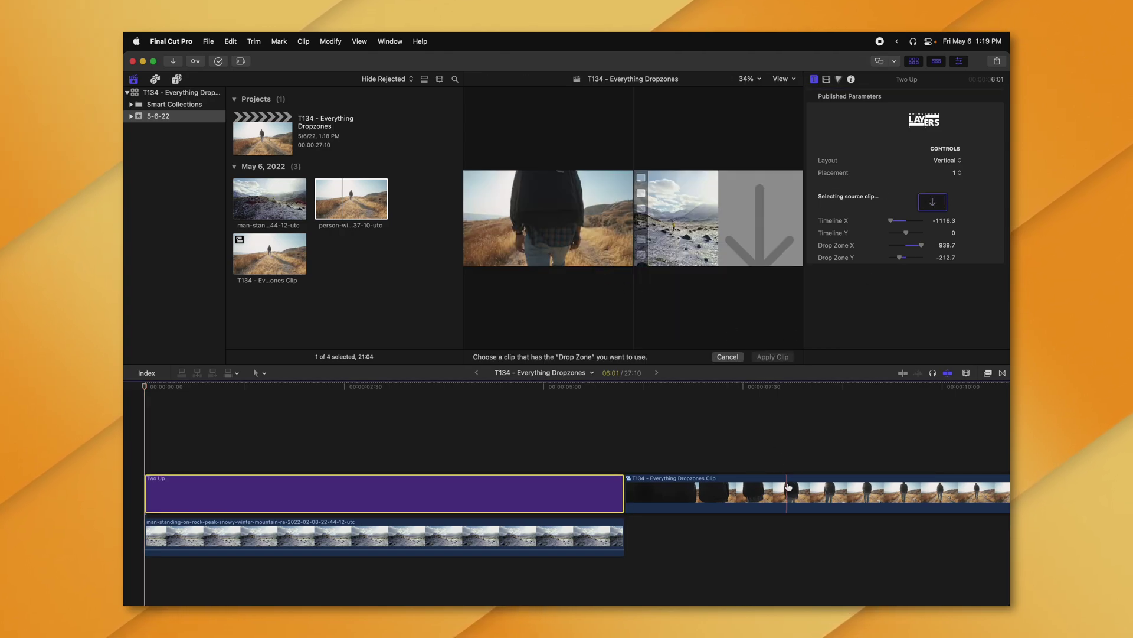
pyautogui.hscroll(5, 831, 470)
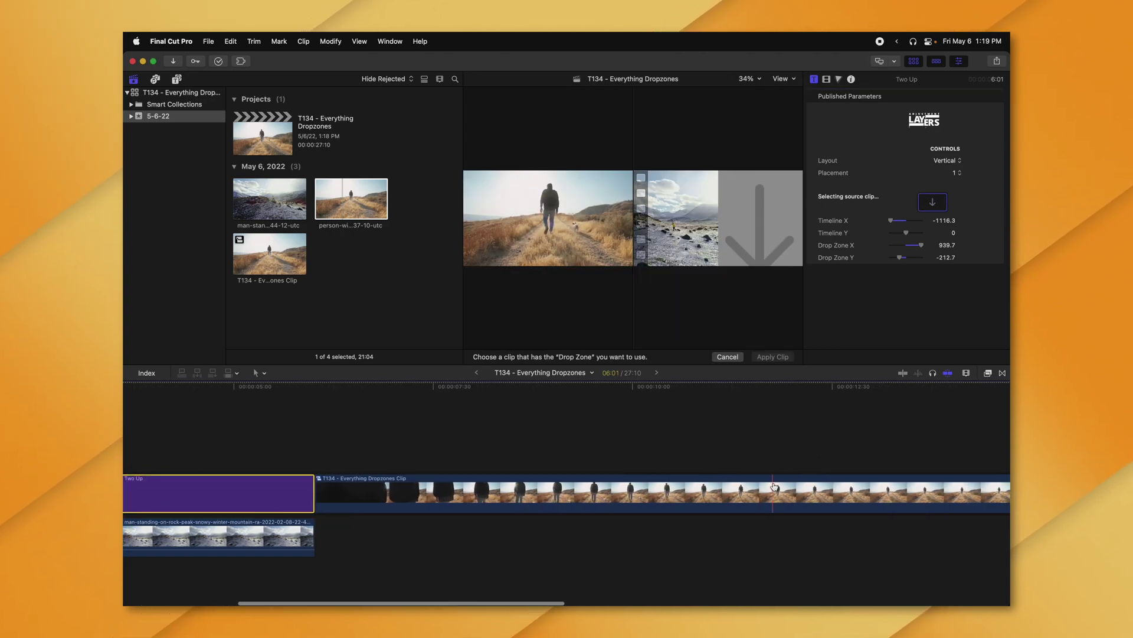
pyautogui.click(775, 486)
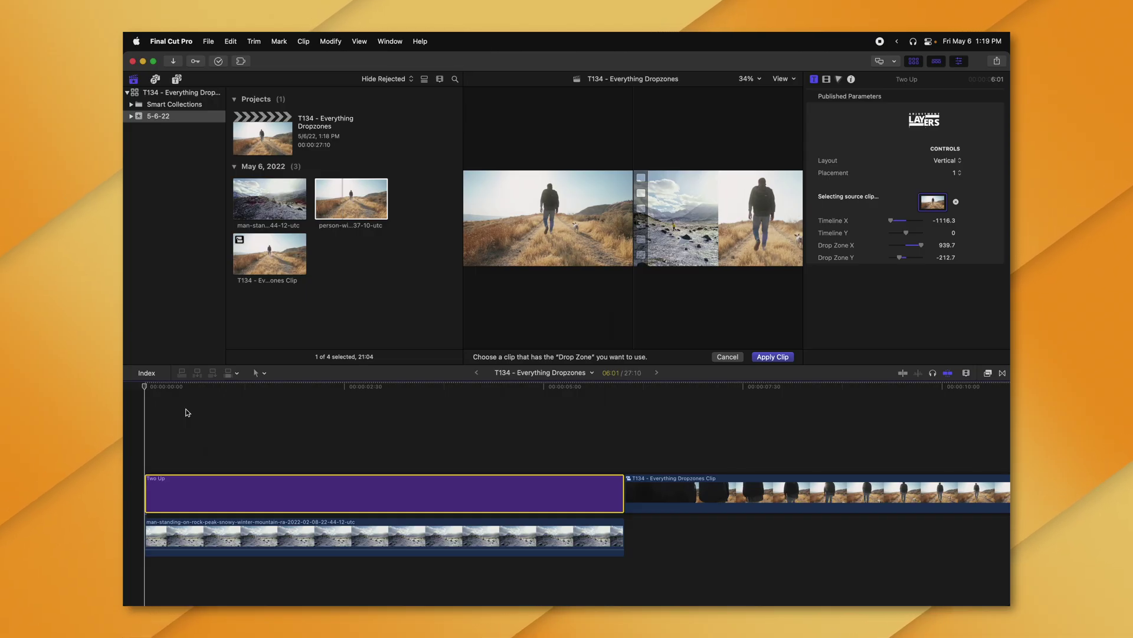
pyautogui.click(760, 357)
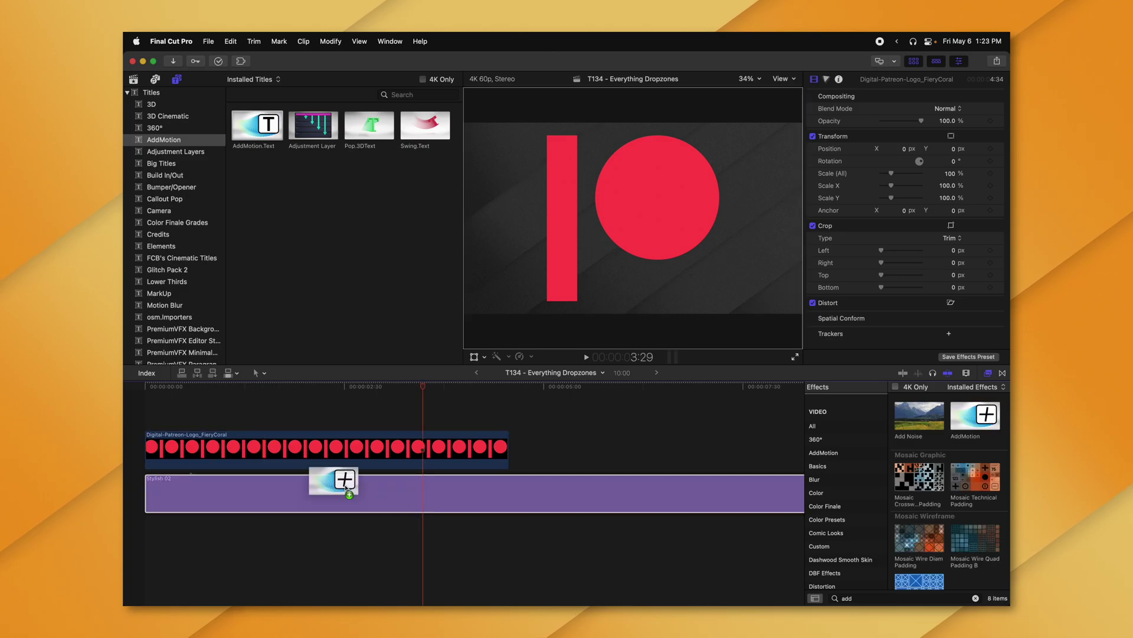
# Step: Apply AddMotion to the Patreon logo clip and scrub through its slide-in from the left
pyautogui.moveTo(333, 477); pyautogui.dragTo(295, 452)
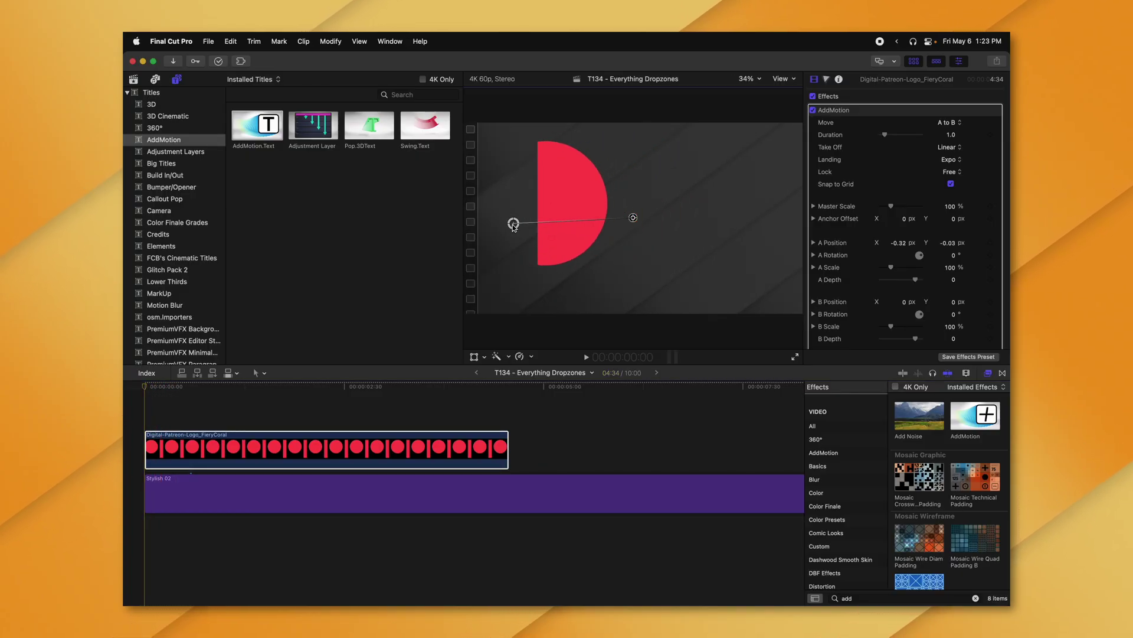
pyautogui.moveTo(148, 391); pyautogui.dragTo(215, 400)
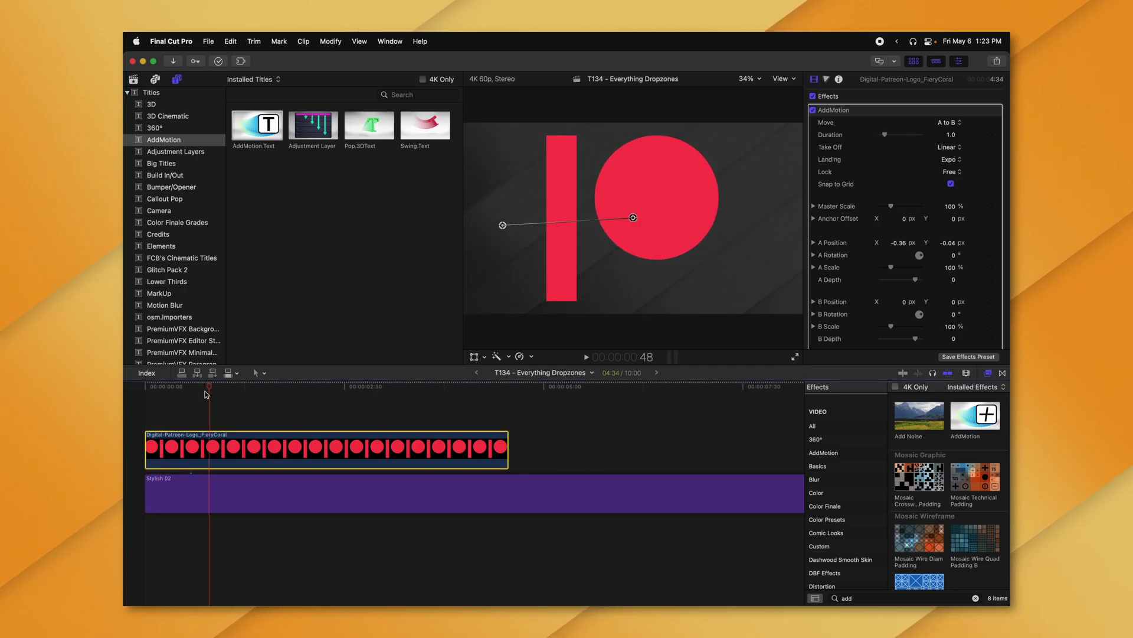
pyautogui.moveTo(206, 394); pyautogui.dragTo(144, 392)
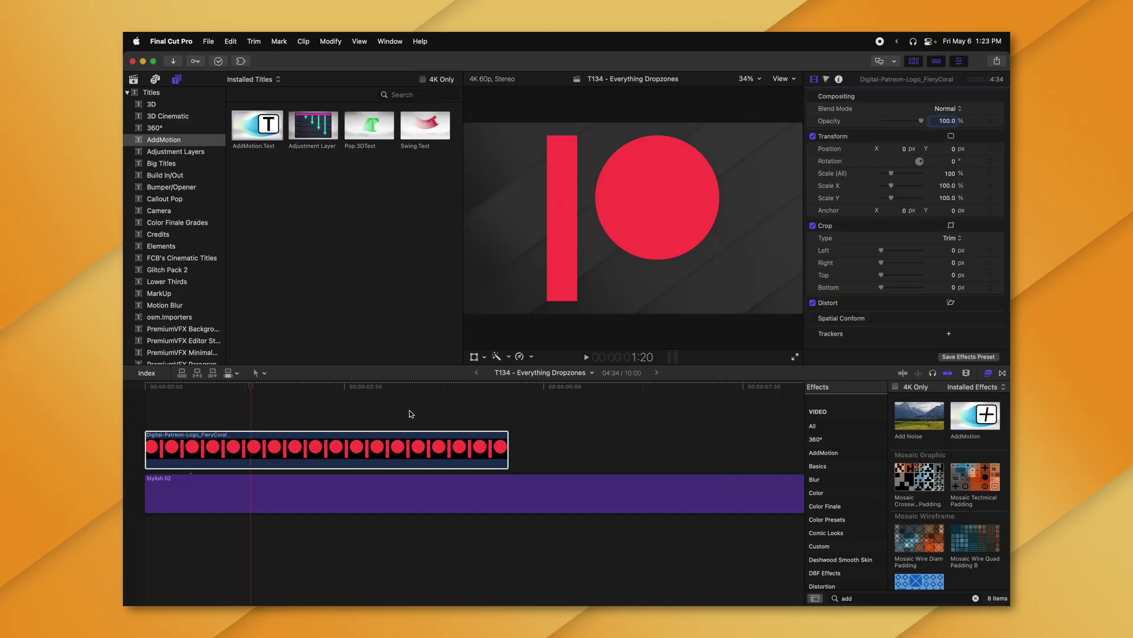
# Step: Turn the Patreon logo clip into a new compound clip
pyautogui.rightClick(357, 445)
pyautogui.click(389, 402)
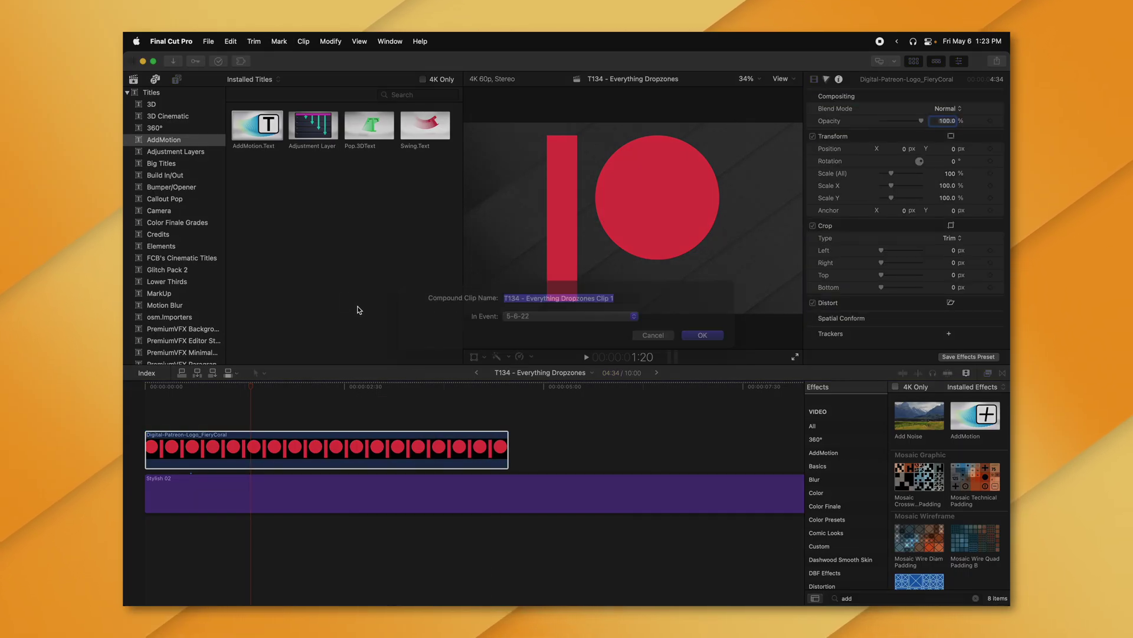
pyautogui.click(702, 349)
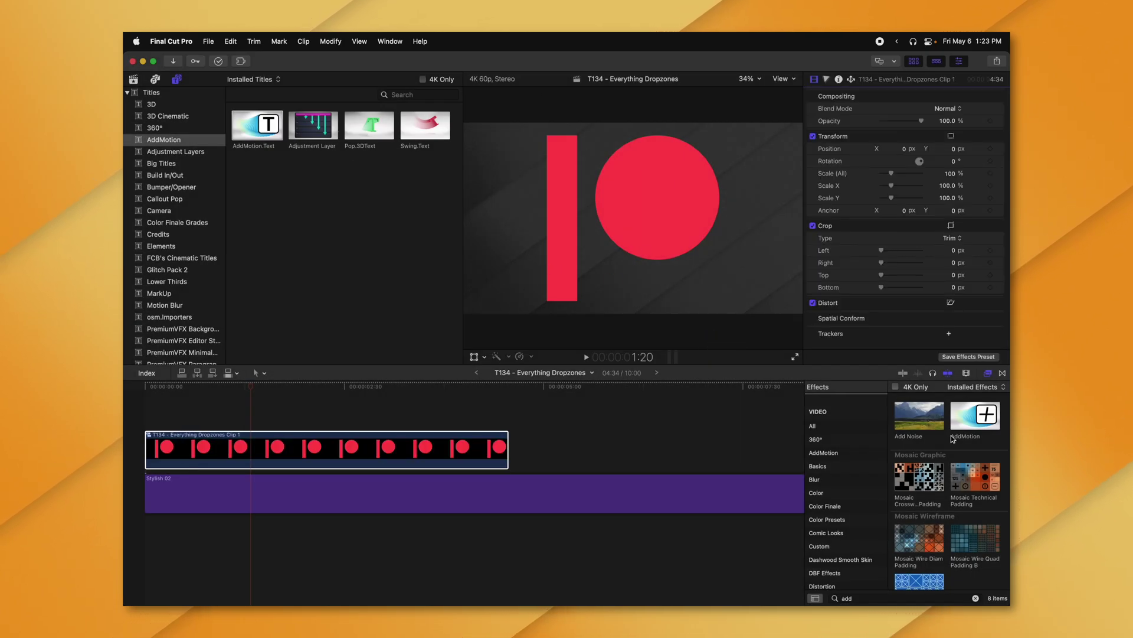
# Step: Add AddMotion to the compound clip and lengthen the logo inside it to 5:44
pyautogui.moveTo(952, 439); pyautogui.dragTo(499, 440)
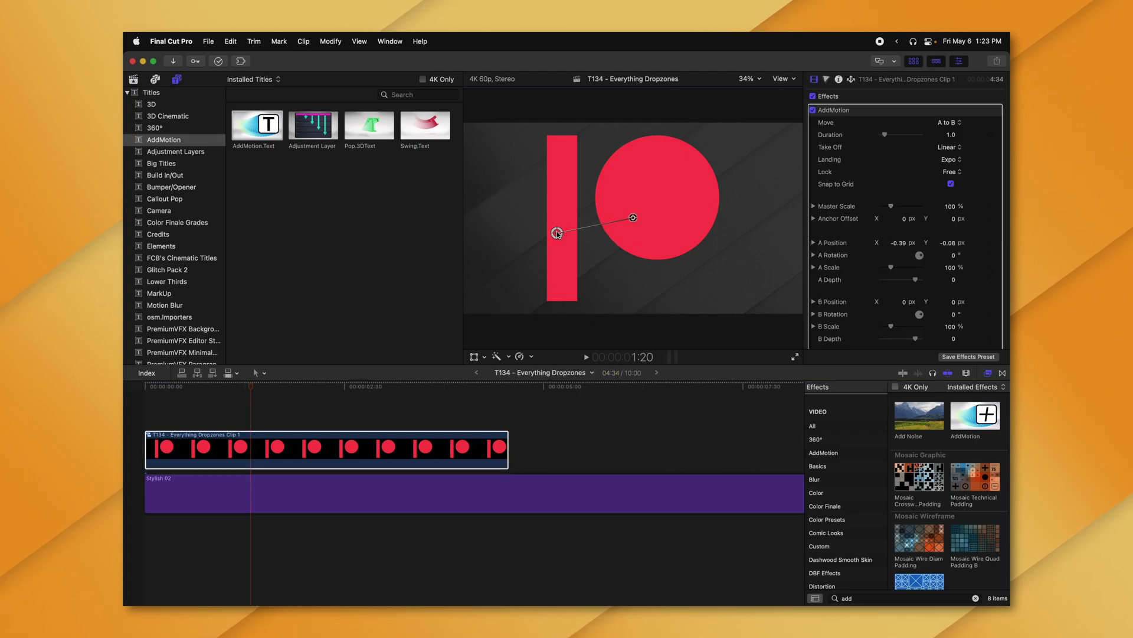
pyautogui.click(200, 390)
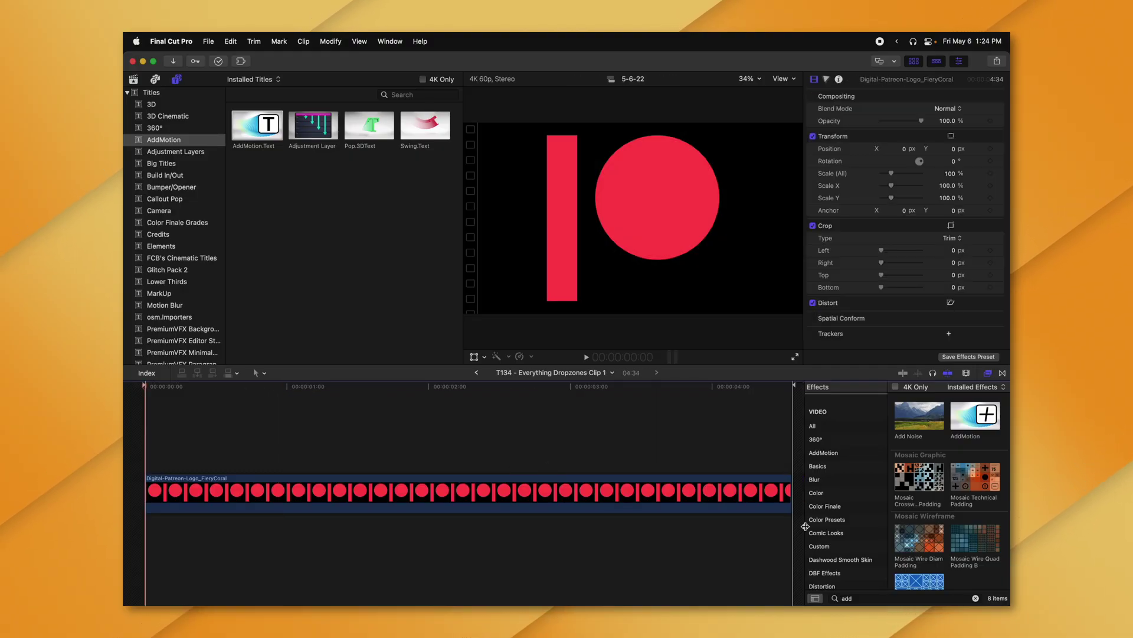
pyautogui.moveTo(789, 492); pyautogui.dragTo(802, 492)
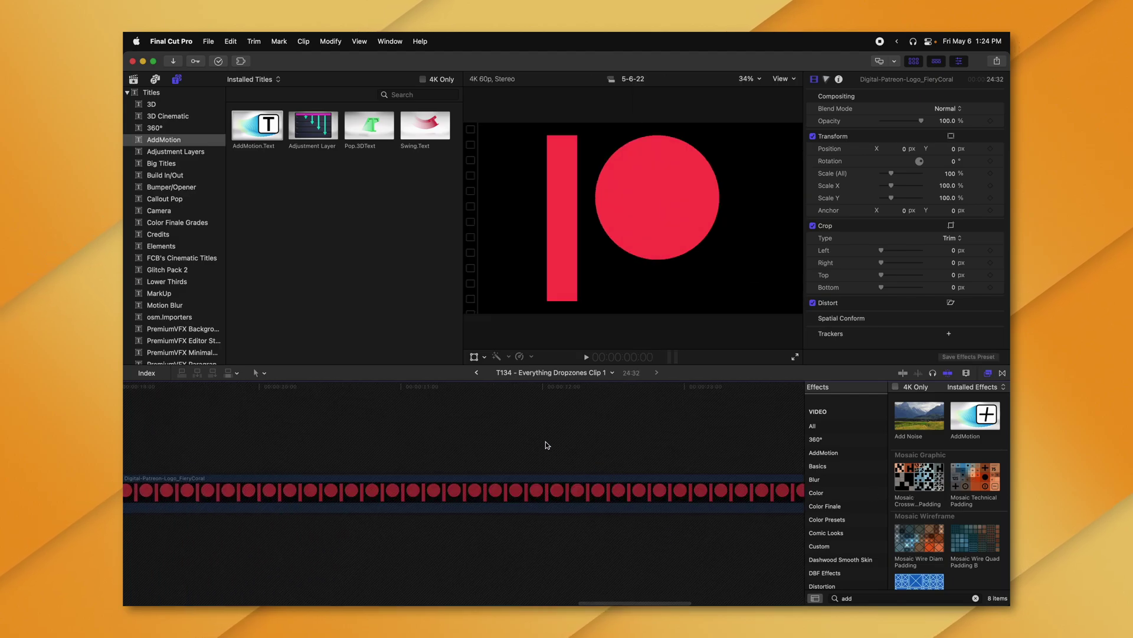
pyautogui.click(479, 374)
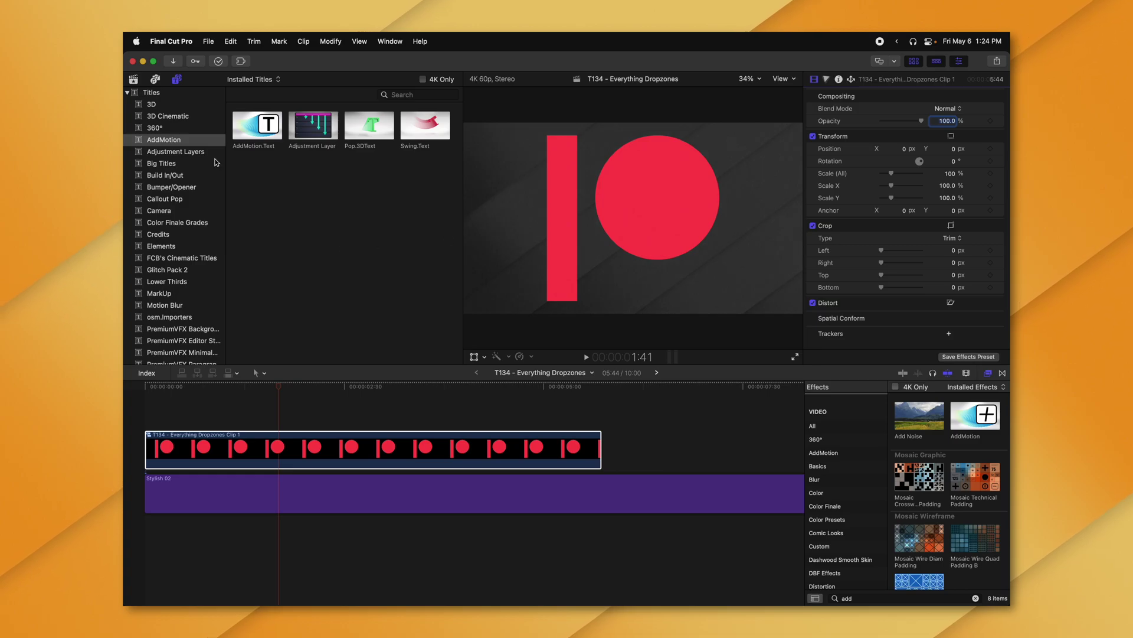
# Step: Place a Drop Zone adjustment layer from Titles above the logo compound clip
pyautogui.click(172, 152)
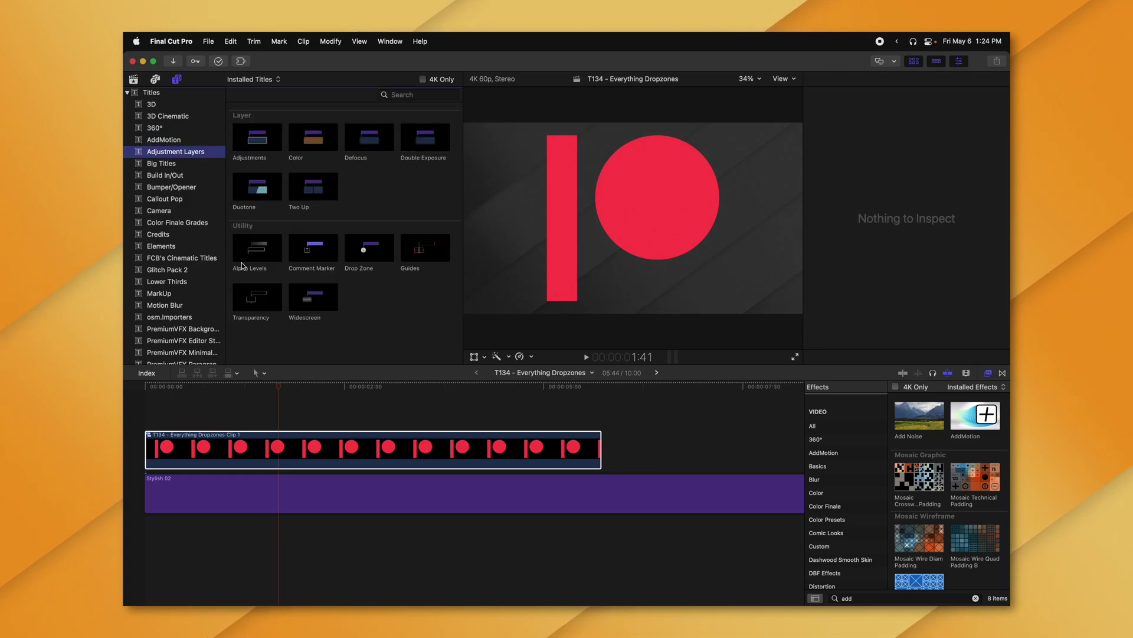
pyautogui.moveTo(345, 251); pyautogui.dragTo(150, 420)
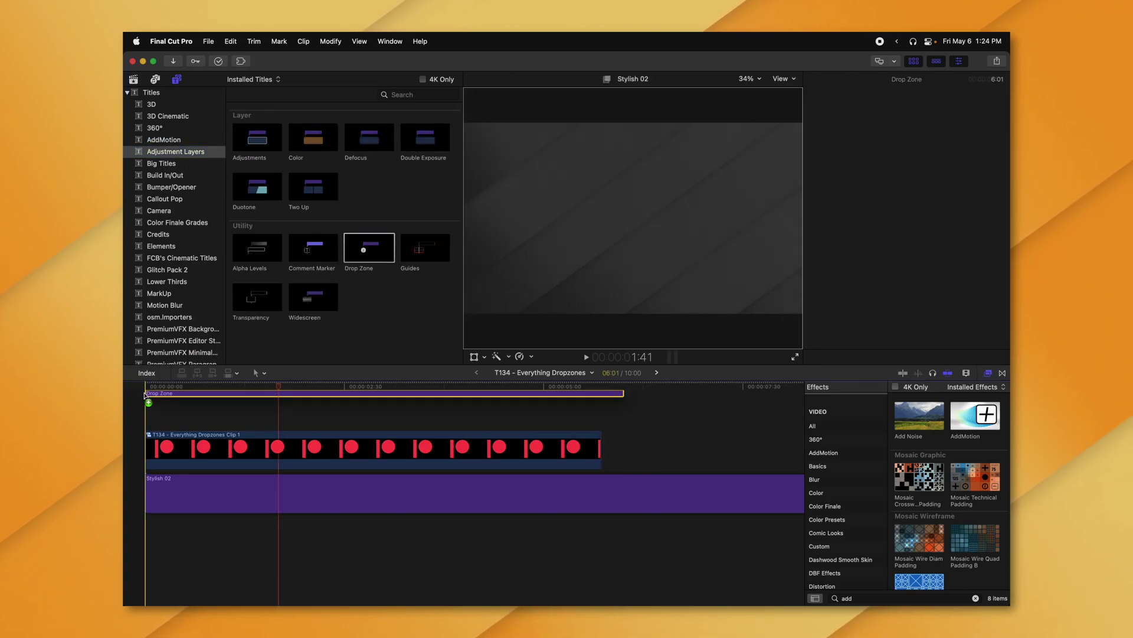
pyautogui.click(202, 447)
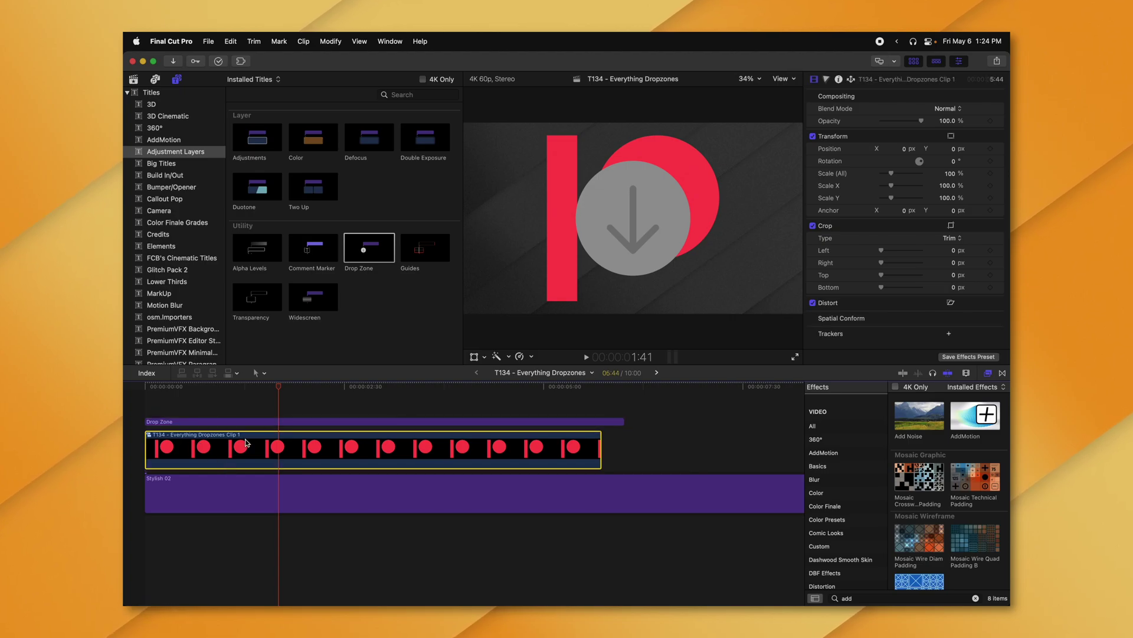
# Step: Choose the Patreon logo clip from the library as the Drop Zone layer's source
pyautogui.click(134, 81)
pyautogui.click(305, 422)
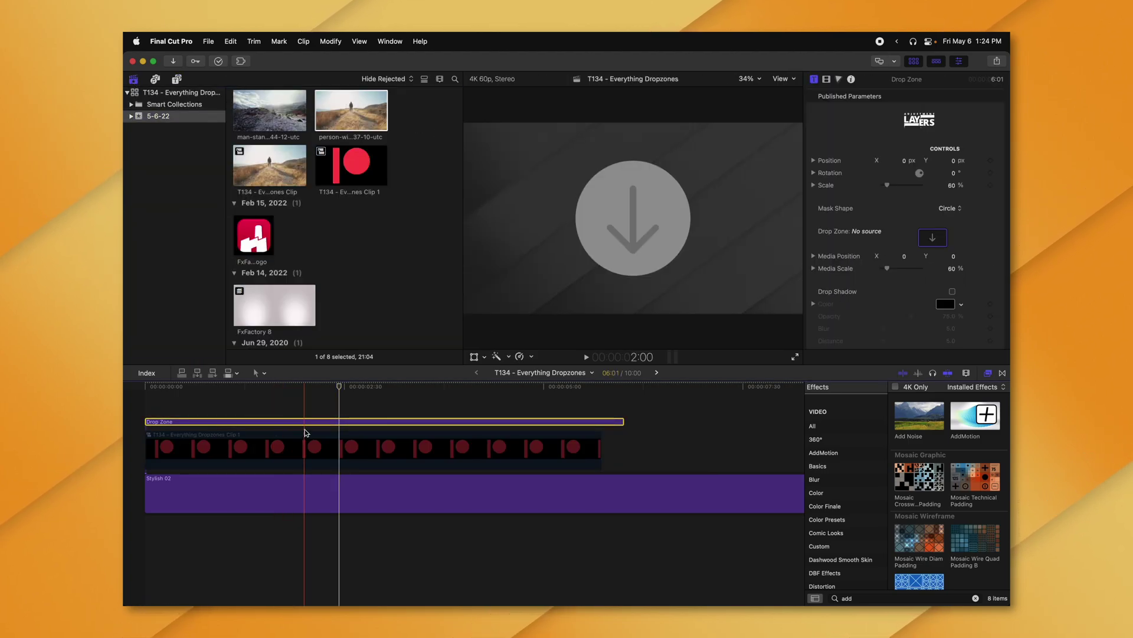
pyautogui.click(931, 237)
pyautogui.scroll(-3, 324, 207)
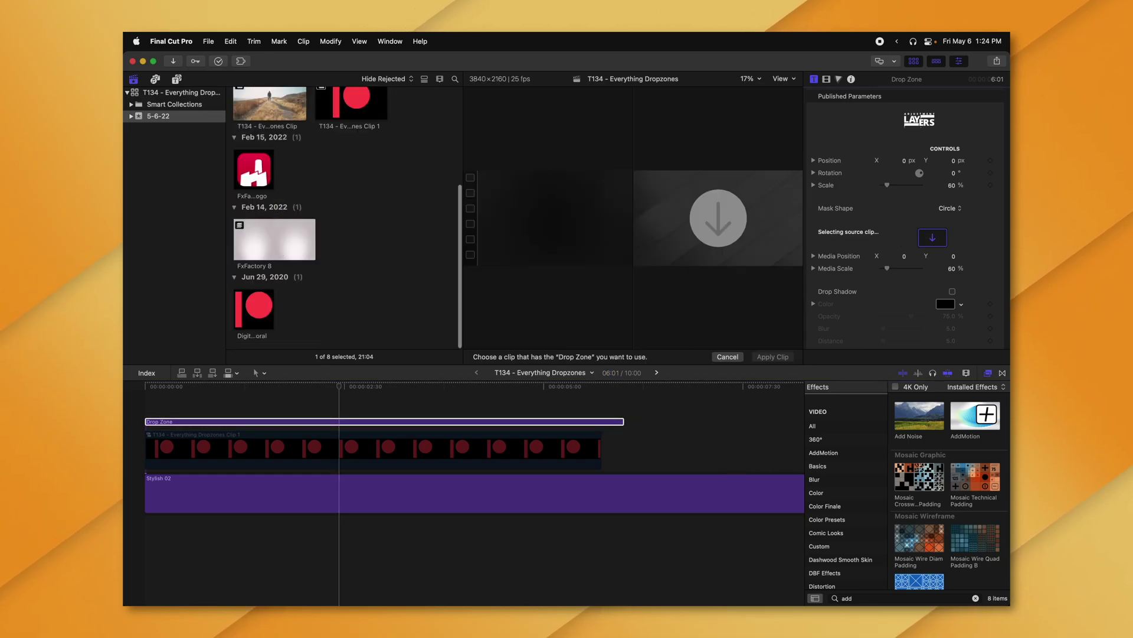
pyautogui.click(260, 307)
# Step: Apply the logo to the Drop Zone, scale it to 24%, and add AddMotion
pyautogui.click(788, 356)
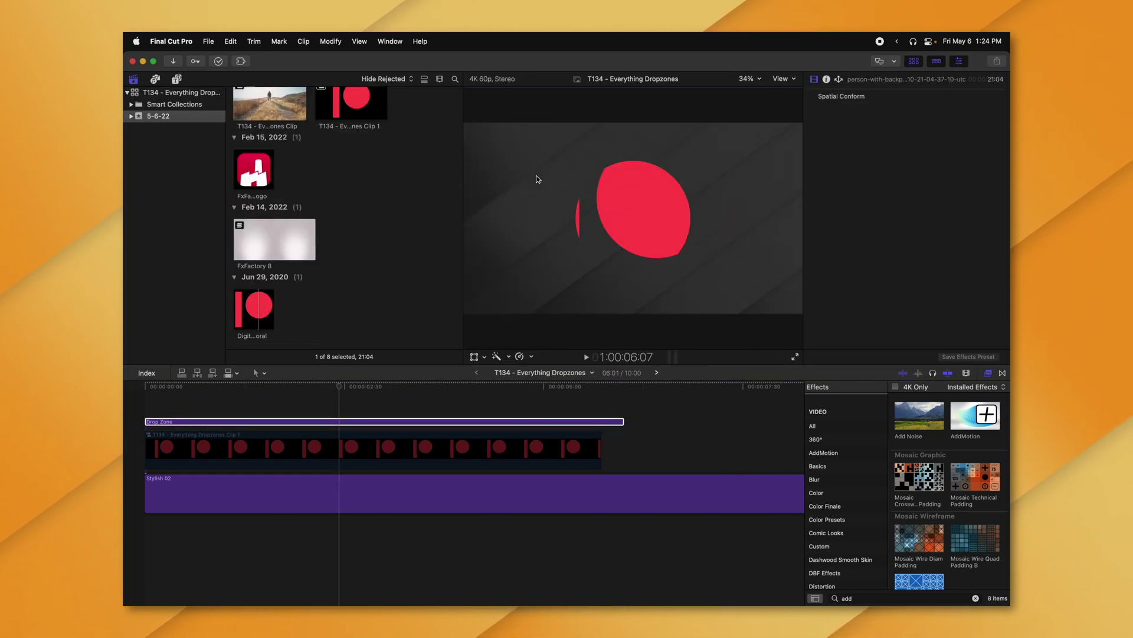
pyautogui.moveTo(726, 127); pyautogui.dragTo(670, 183)
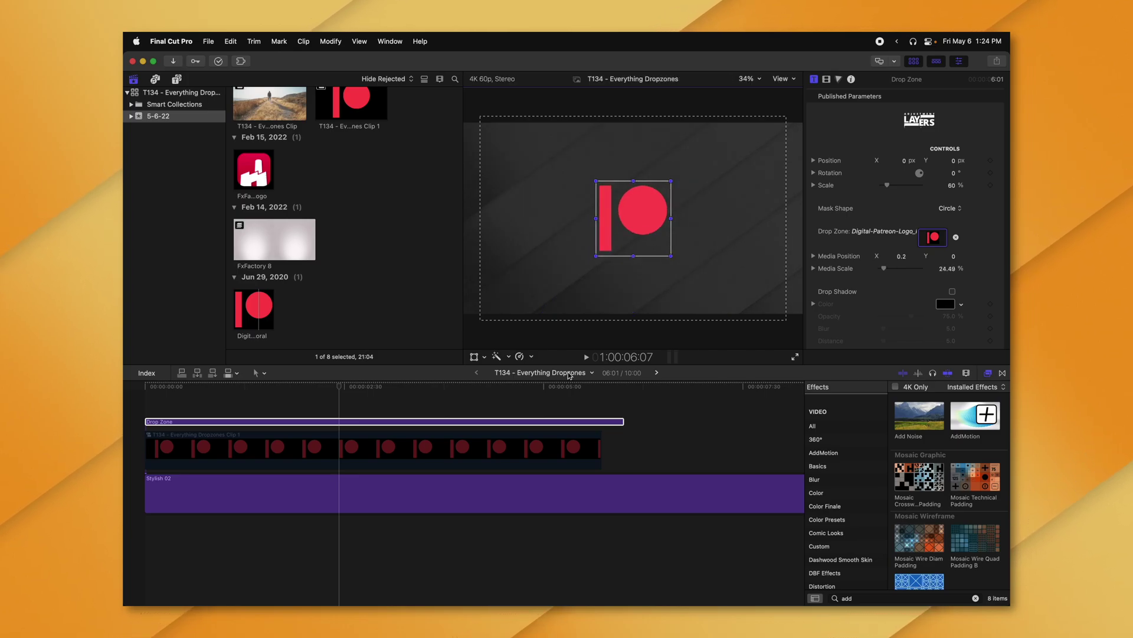
pyautogui.press('shift+super+a')
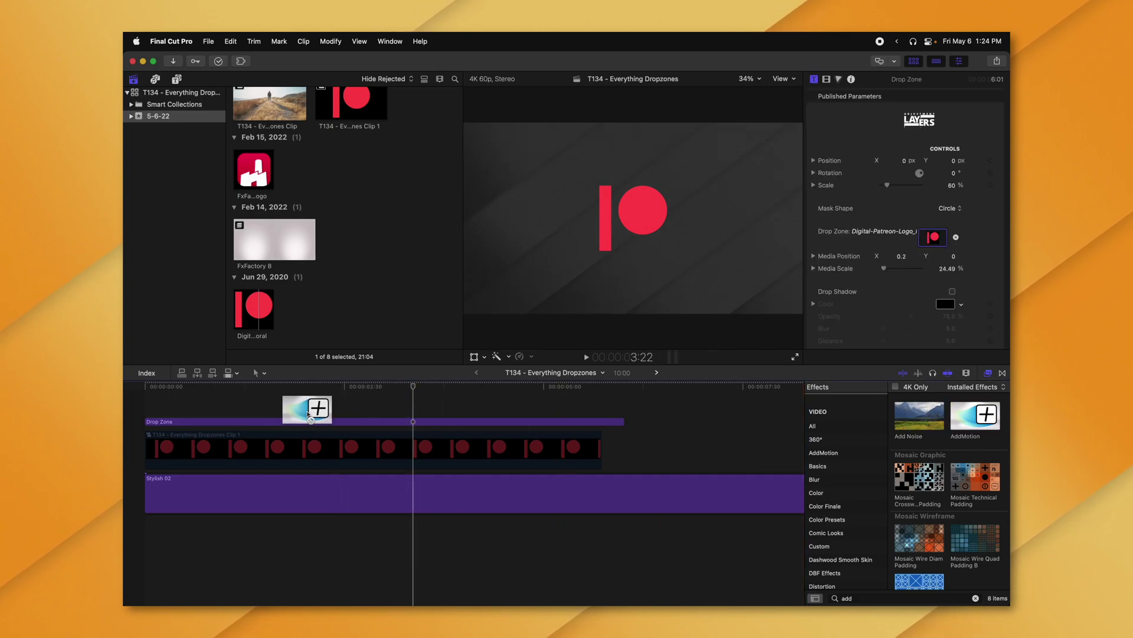
pyautogui.moveTo(308, 414); pyautogui.dragTo(307, 418)
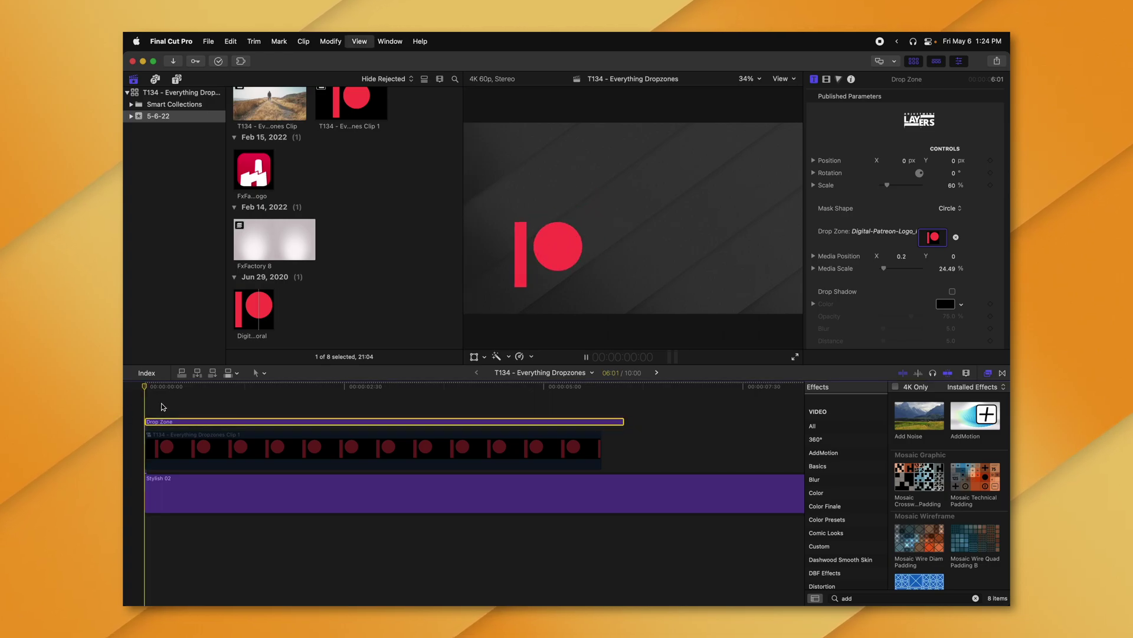
pyautogui.press('j')
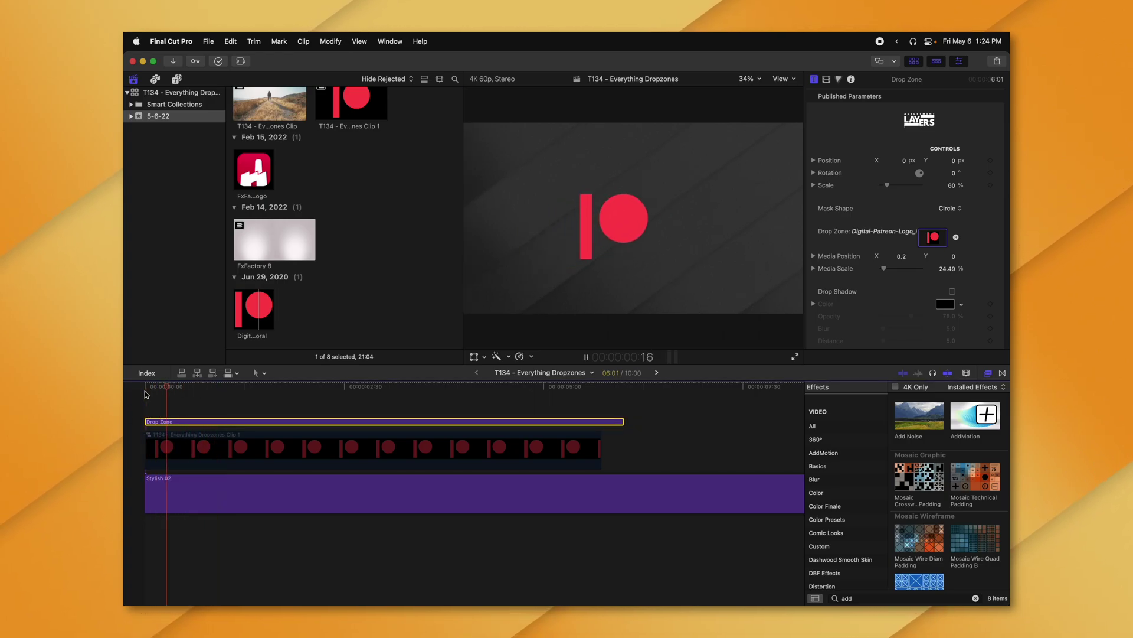
# Step: Lengthen the Drop Zone layer well past the gray background on the timeline
pyautogui.click(625, 420)
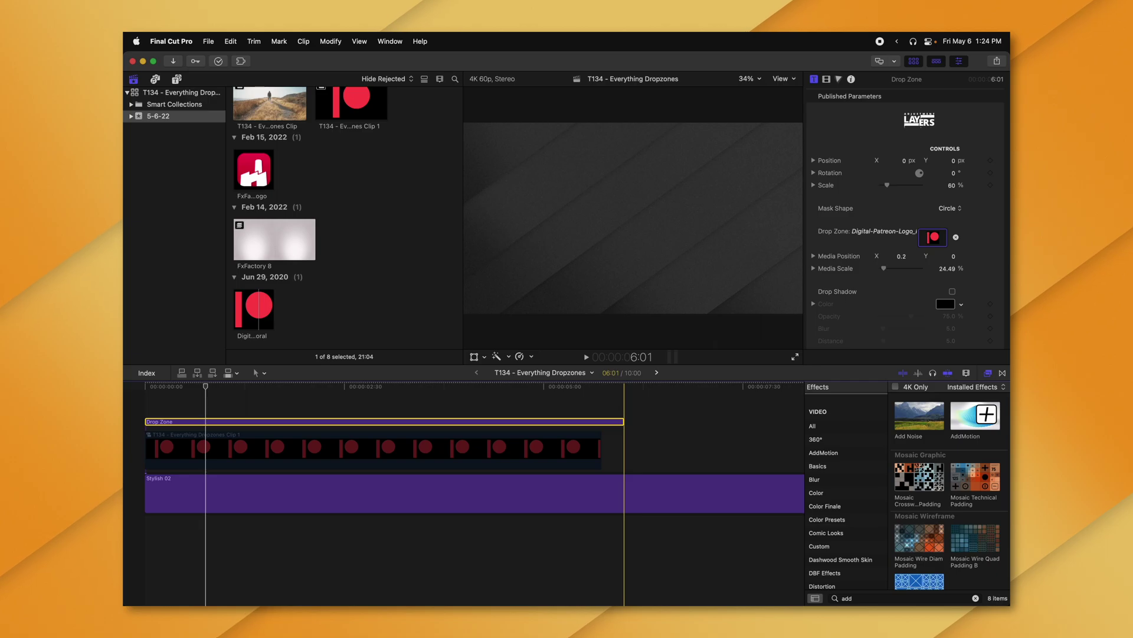
pyautogui.moveTo(626, 420); pyautogui.dragTo(729, 426)
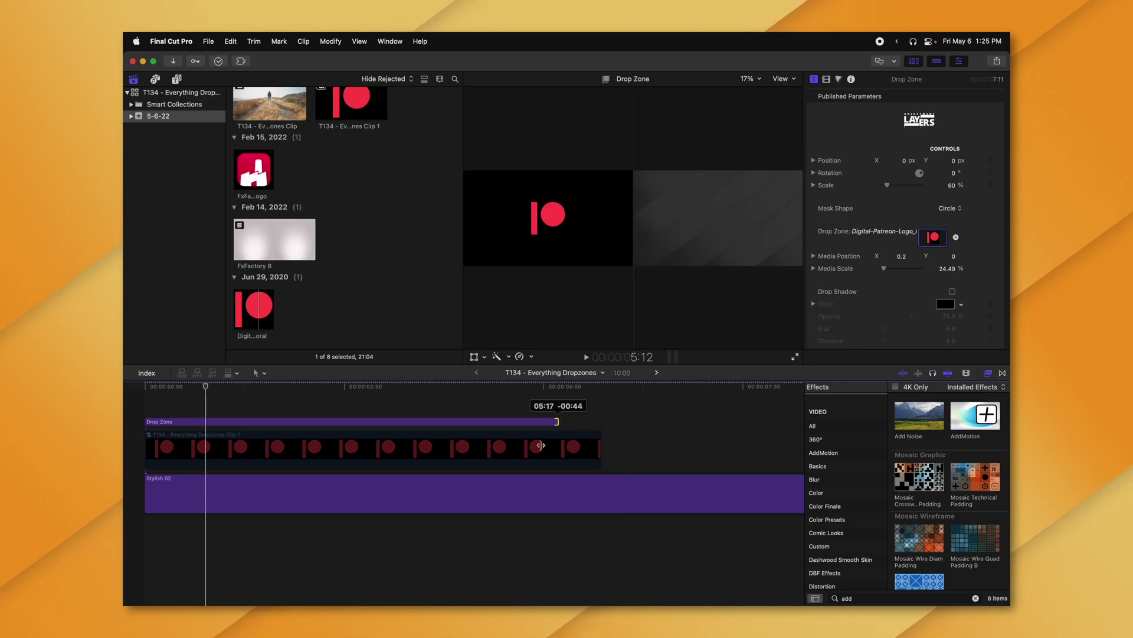
pyautogui.moveTo(540, 445); pyautogui.dragTo(678, 420)
pyautogui.press('super+minus')
pyautogui.press('super+minus')
pyautogui.moveTo(278, 421); pyautogui.dragTo(411, 421)
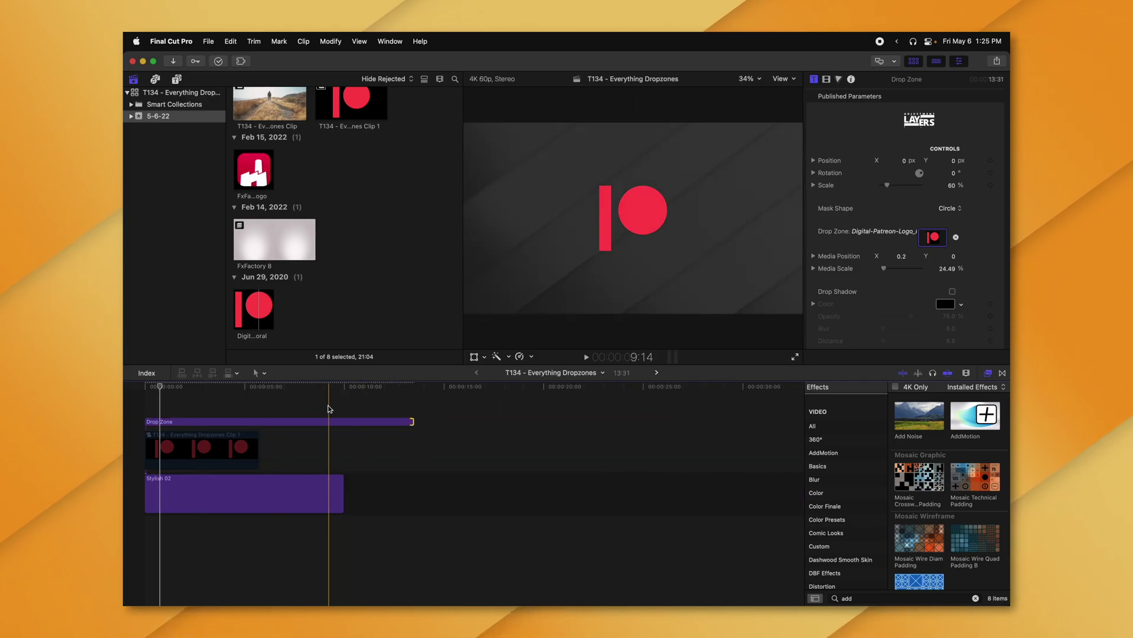